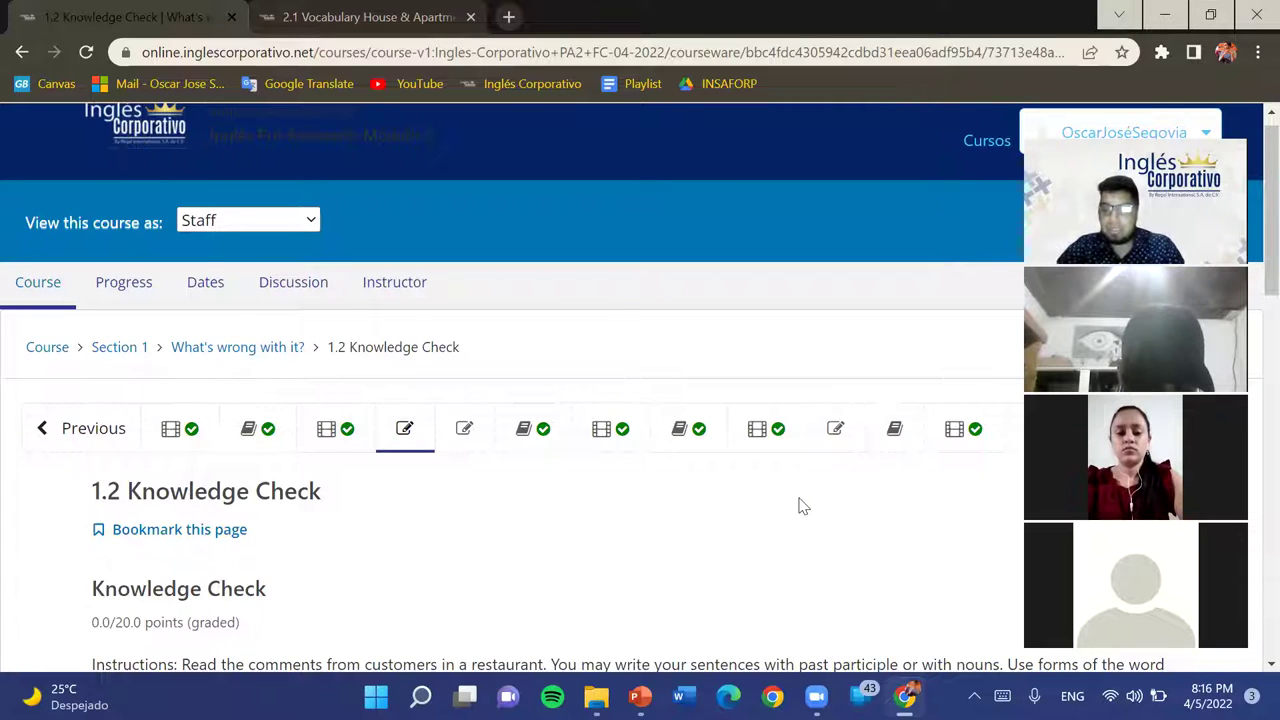
# Read through the 1.2 Knowledge Check instructions and its six restaurant-comment questions
pyautogui.scroll(-2, 800, 505)
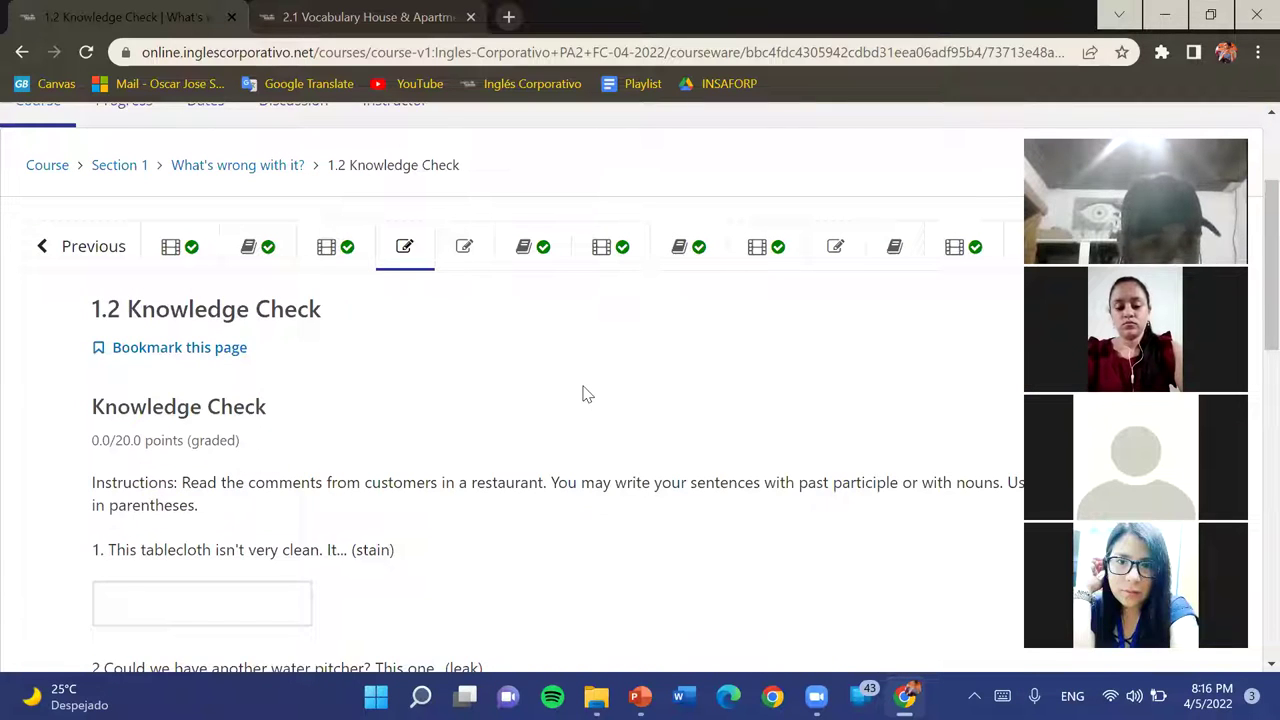
pyautogui.scroll(-1, 483, 437)
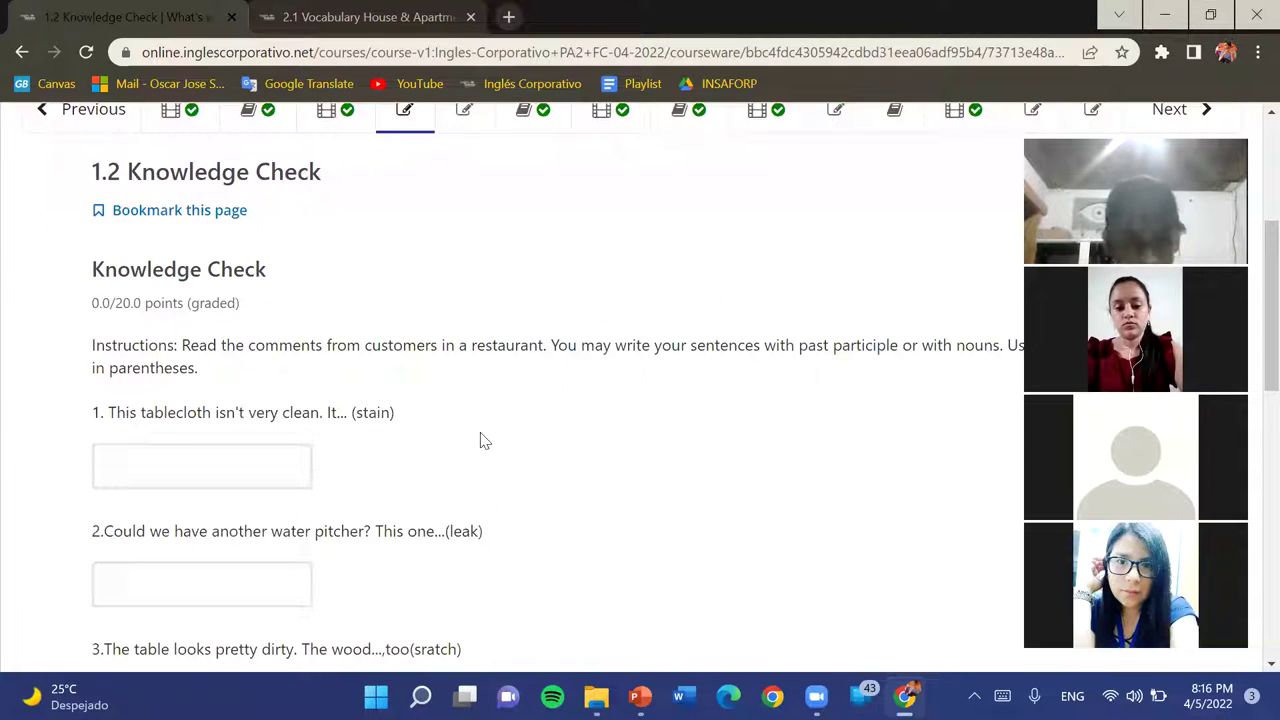
pyautogui.scroll(-1, 483, 441)
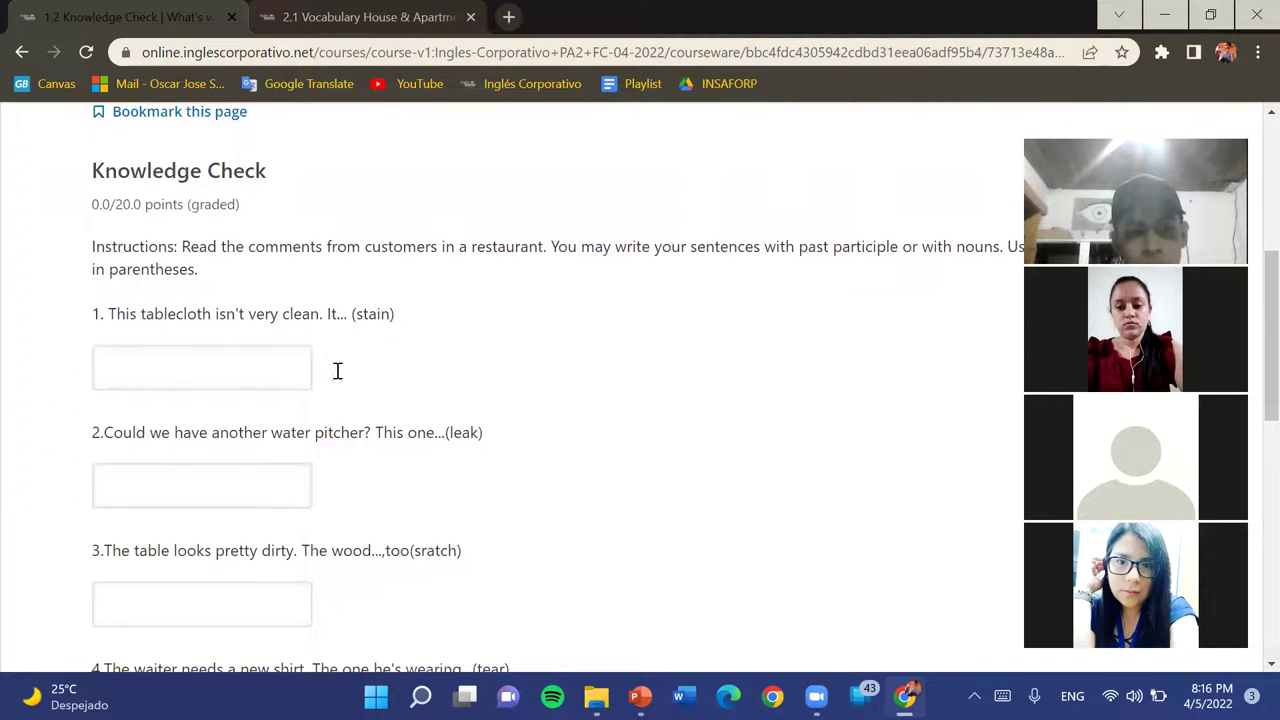
pyautogui.scroll(-1, 669, 466)
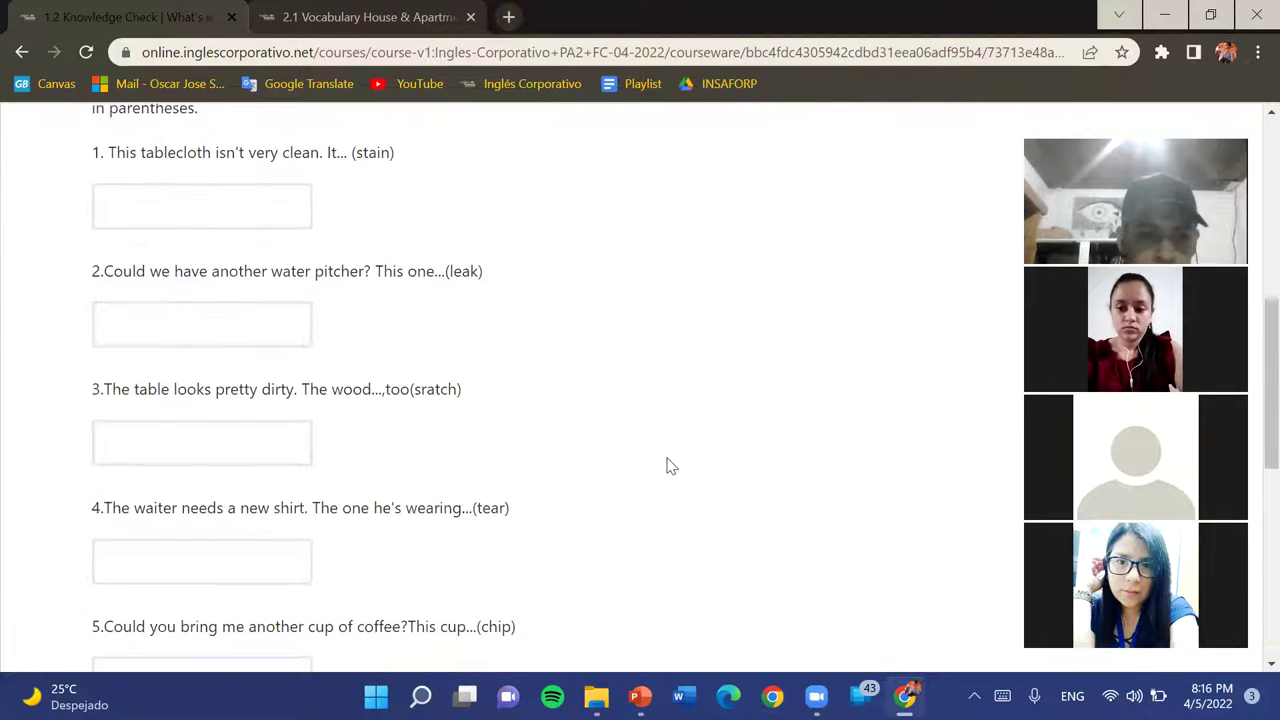
pyautogui.scroll(-3, 671, 466)
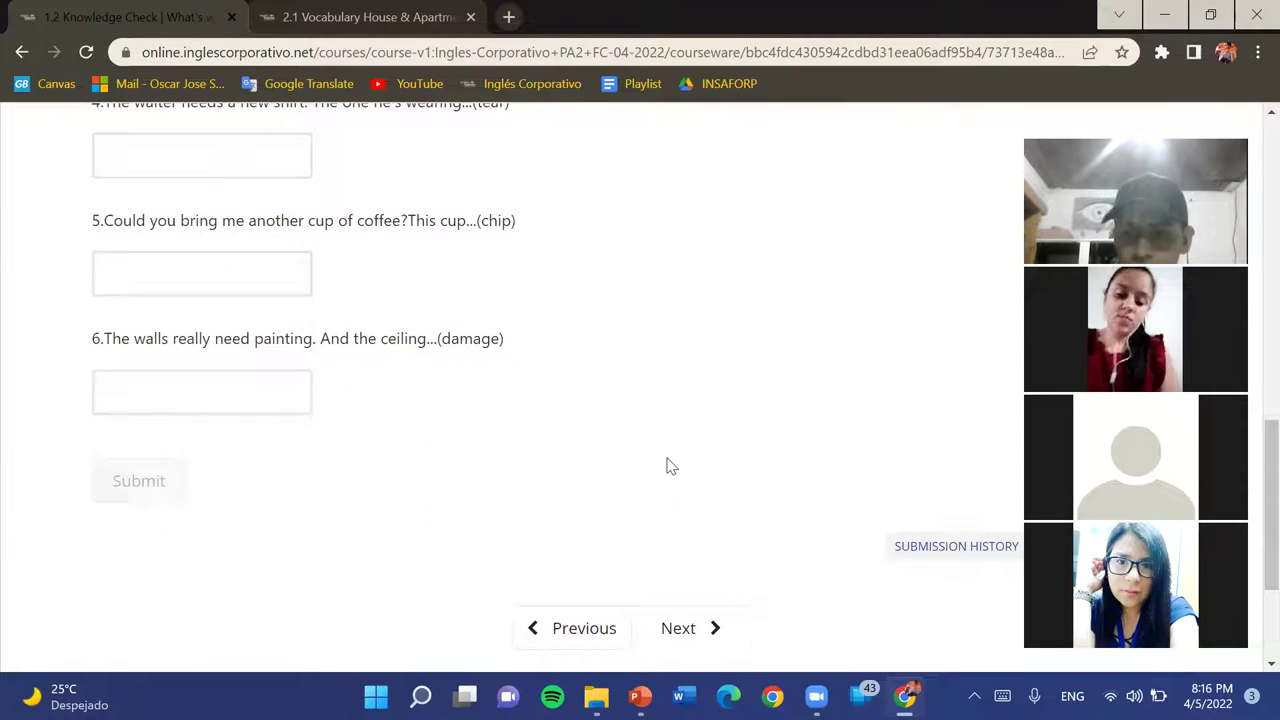
pyautogui.scroll(6, 671, 466)
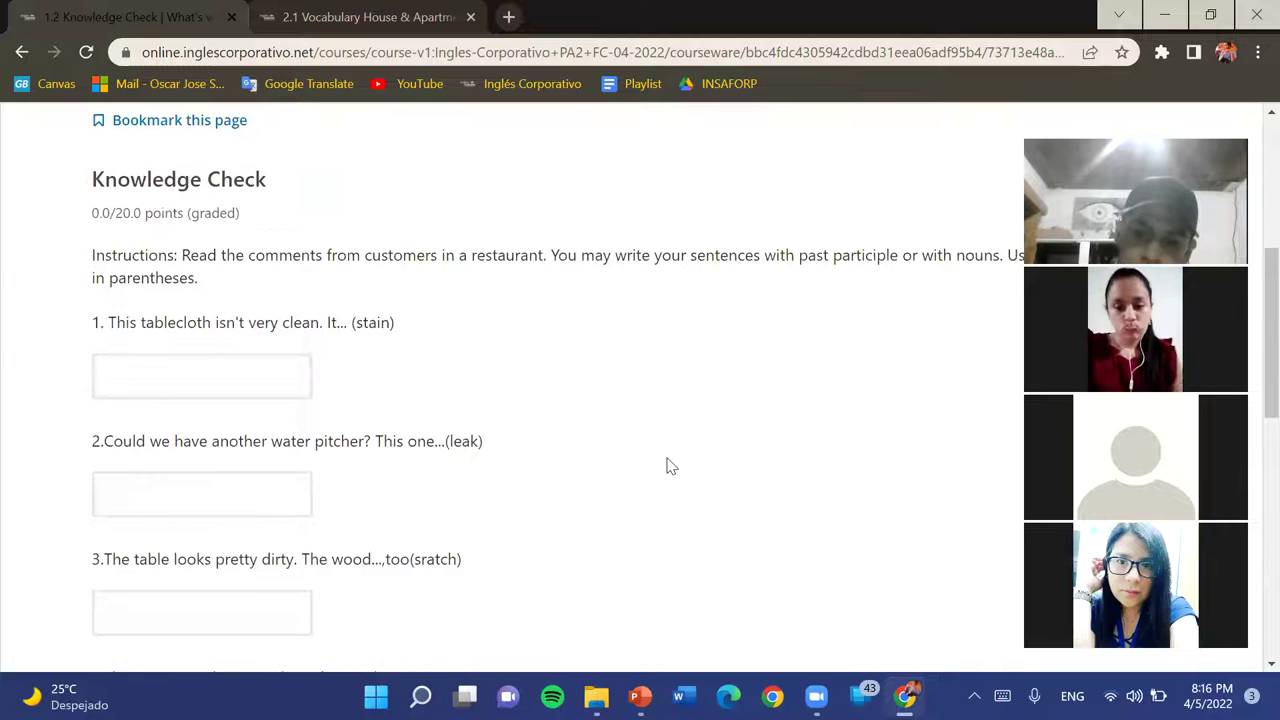
pyautogui.scroll(-1, 671, 466)
pyautogui.scroll(1, 671, 466)
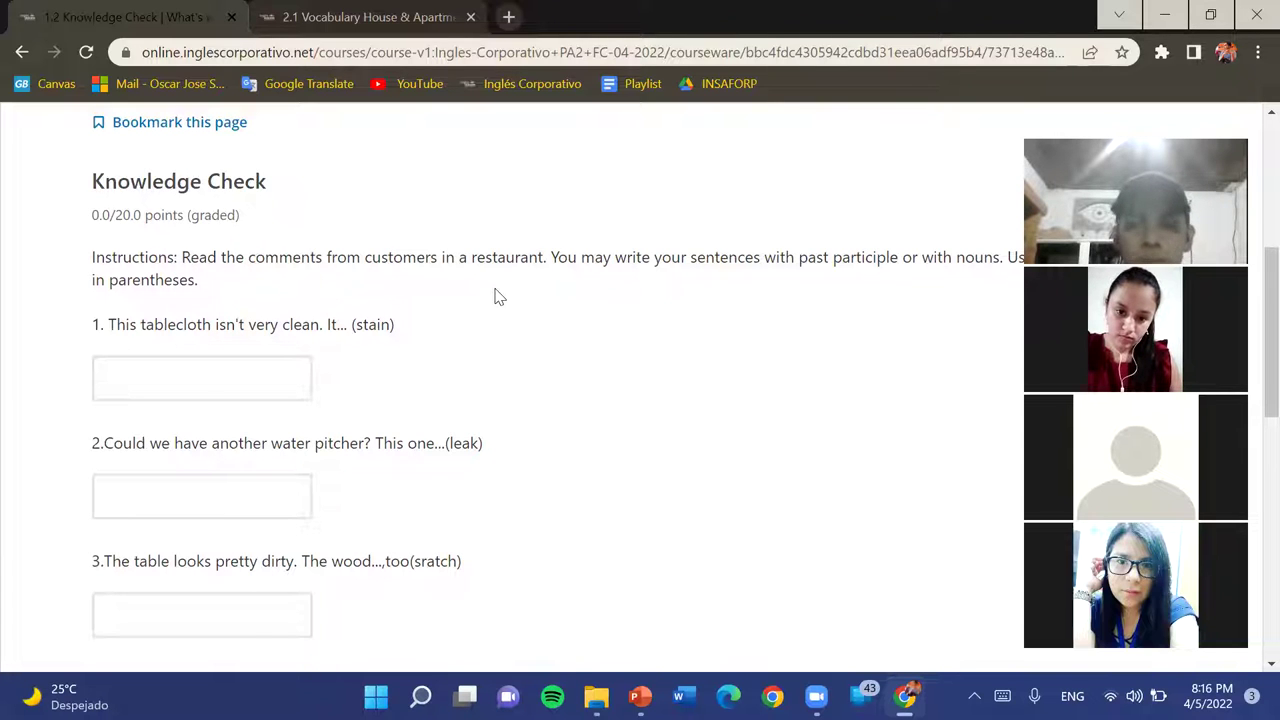
pyautogui.scroll(-1, 500, 296)
pyautogui.scroll(-2, 640, 320)
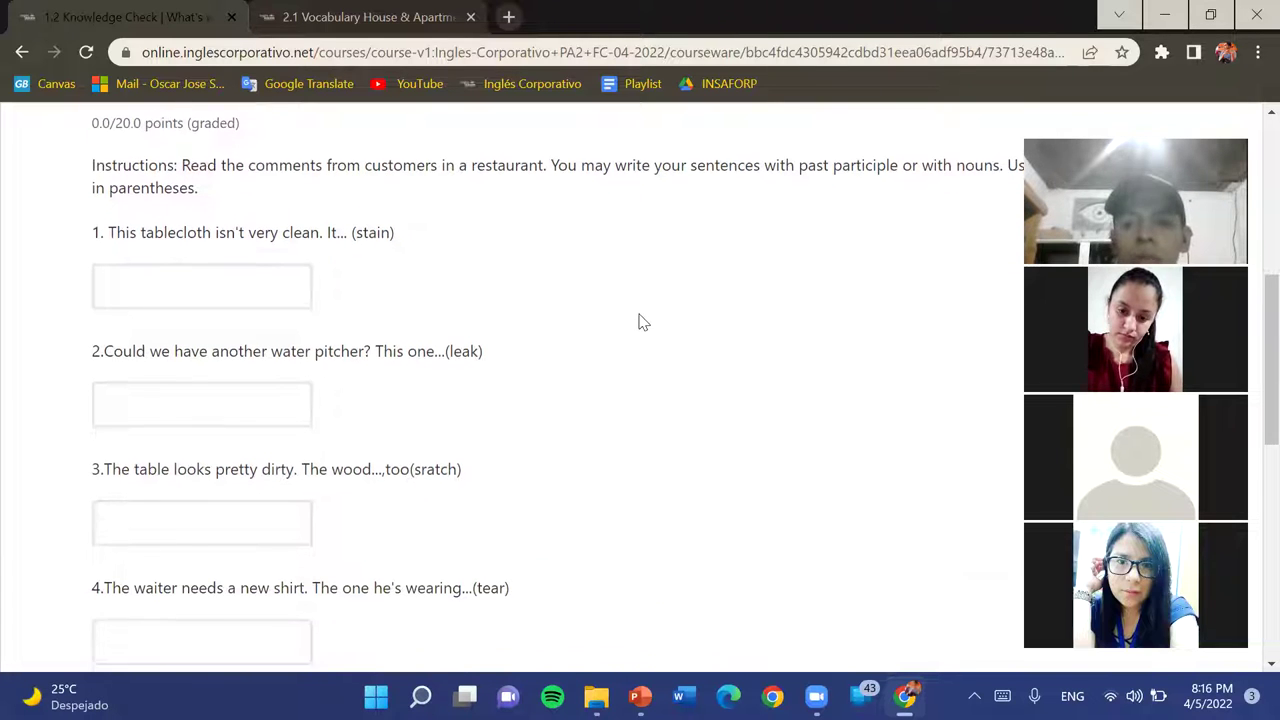
pyautogui.scroll(-1, 736, 287)
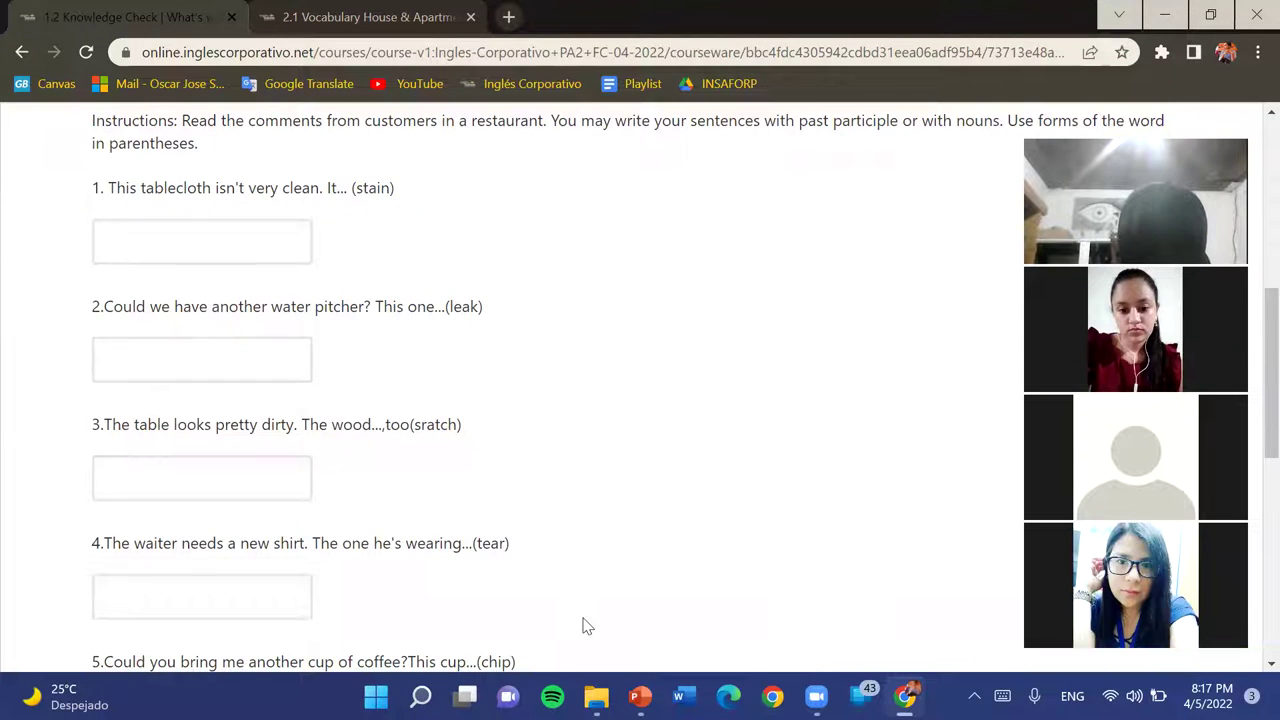
pyautogui.scroll(-1, 580, 620)
pyautogui.scroll(-2, 426, 580)
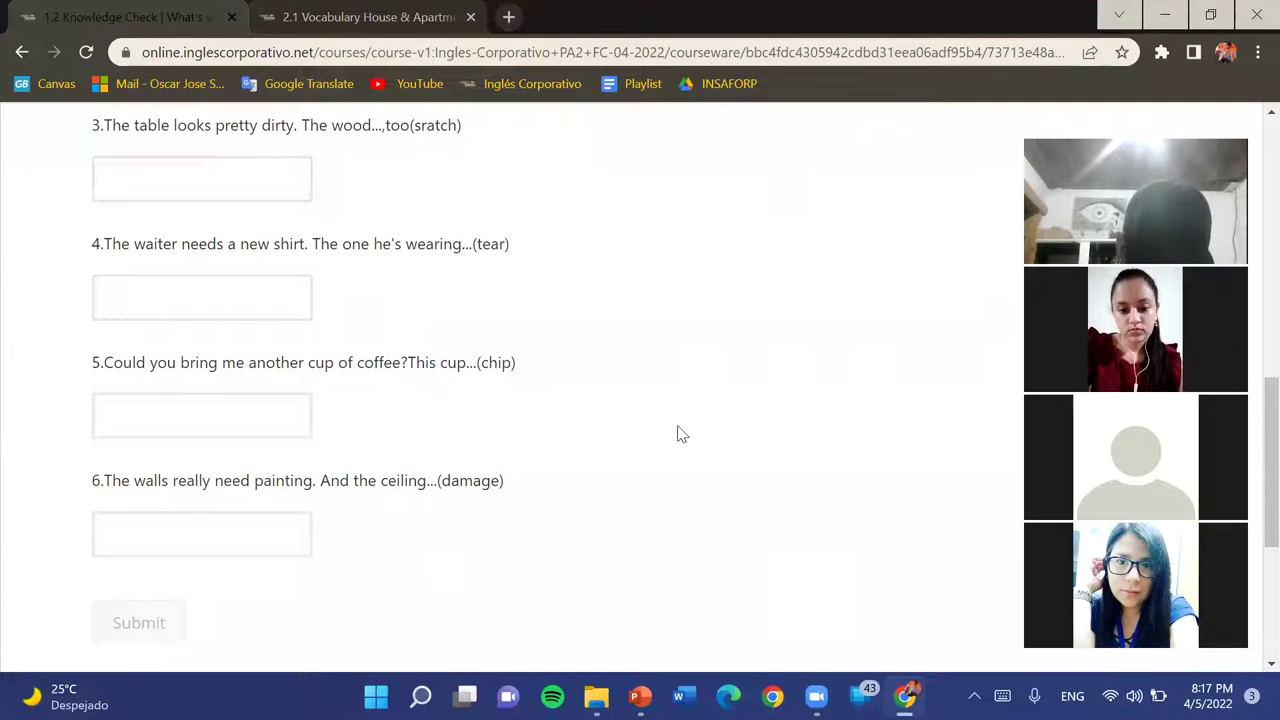
pyautogui.scroll(2, 680, 434)
pyautogui.scroll(1, 680, 434)
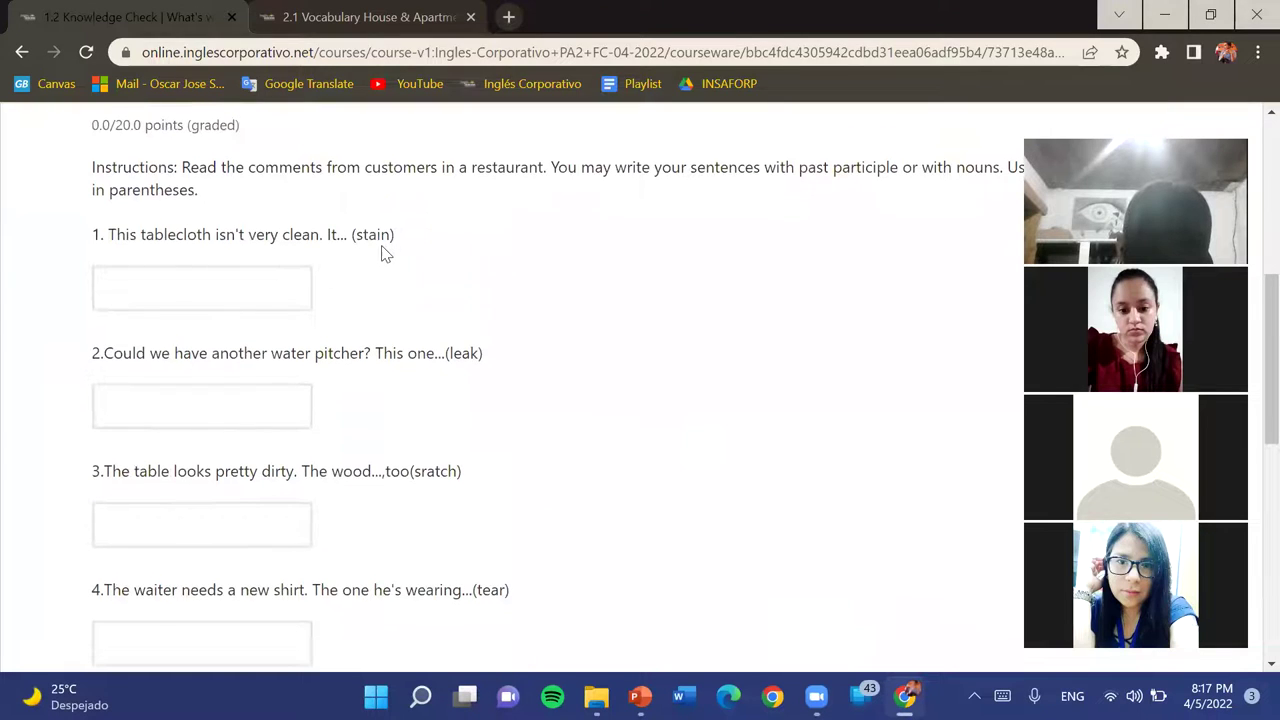
# Answer question 1 about the tablecloth with "It has a stain.", submit the quiz and check how that answer is marked
pyautogui.click(295, 295)
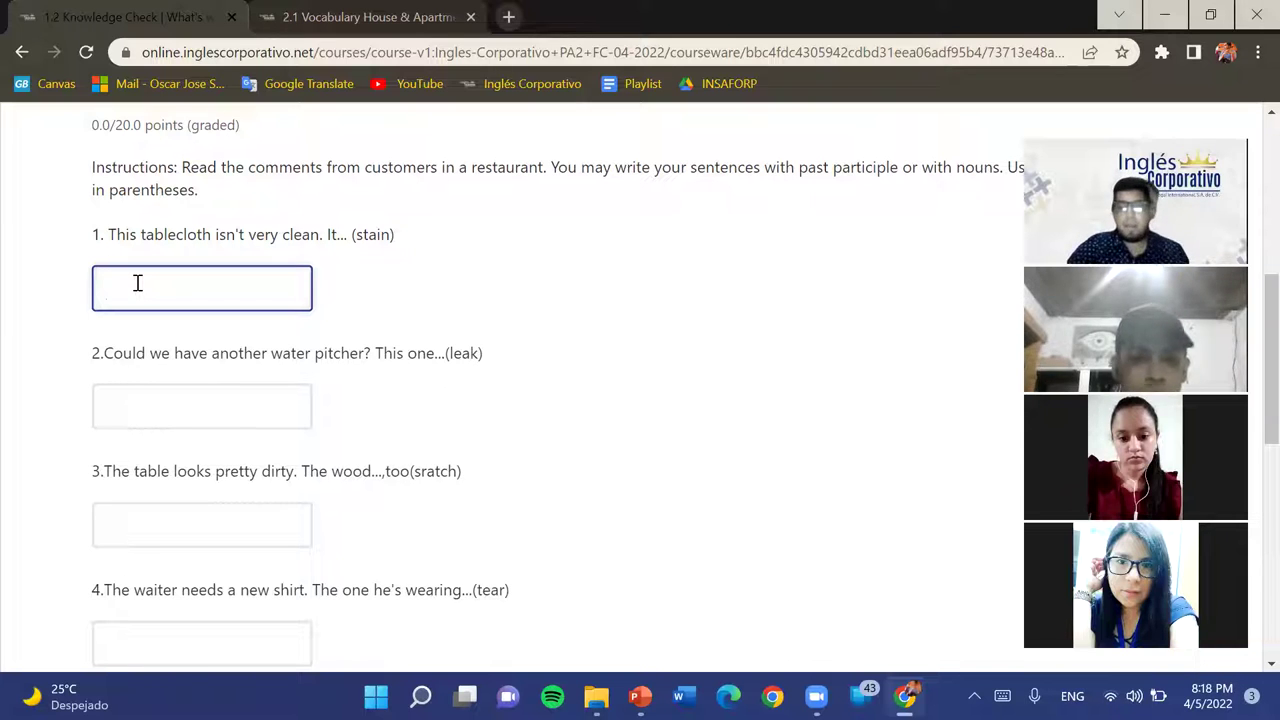
pyautogui.write('It')
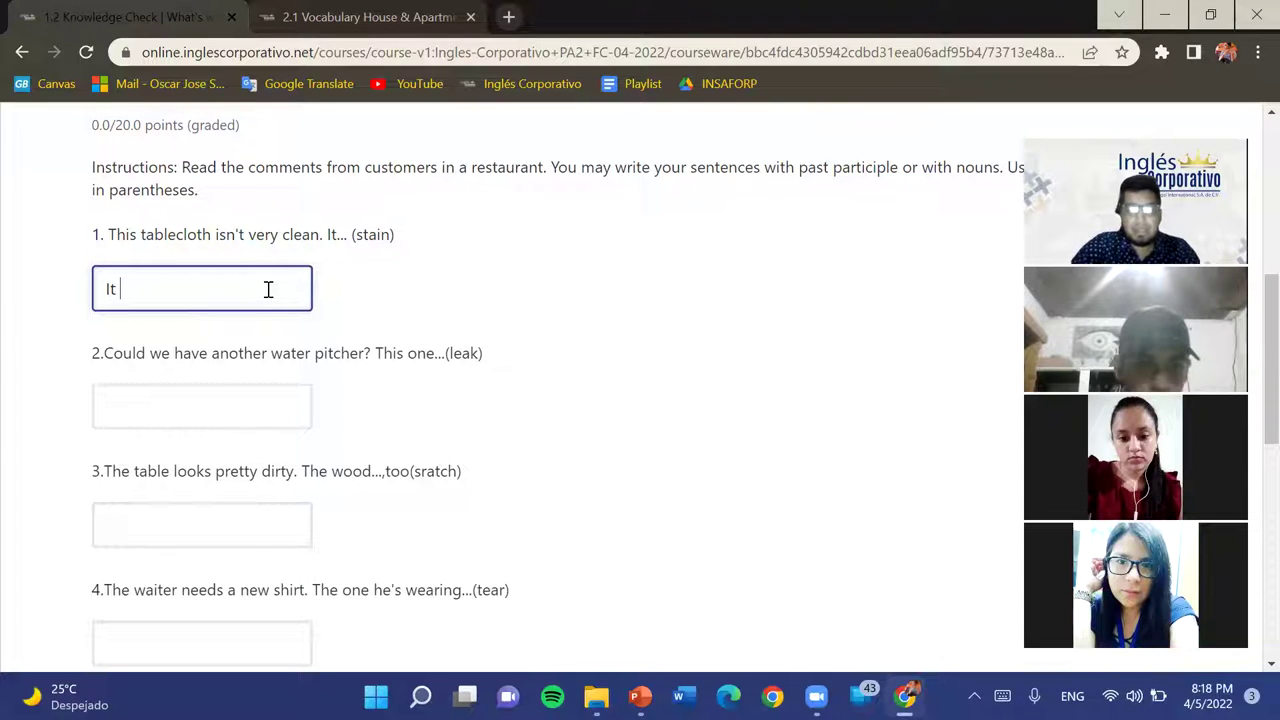
pyautogui.write('has a stain.')
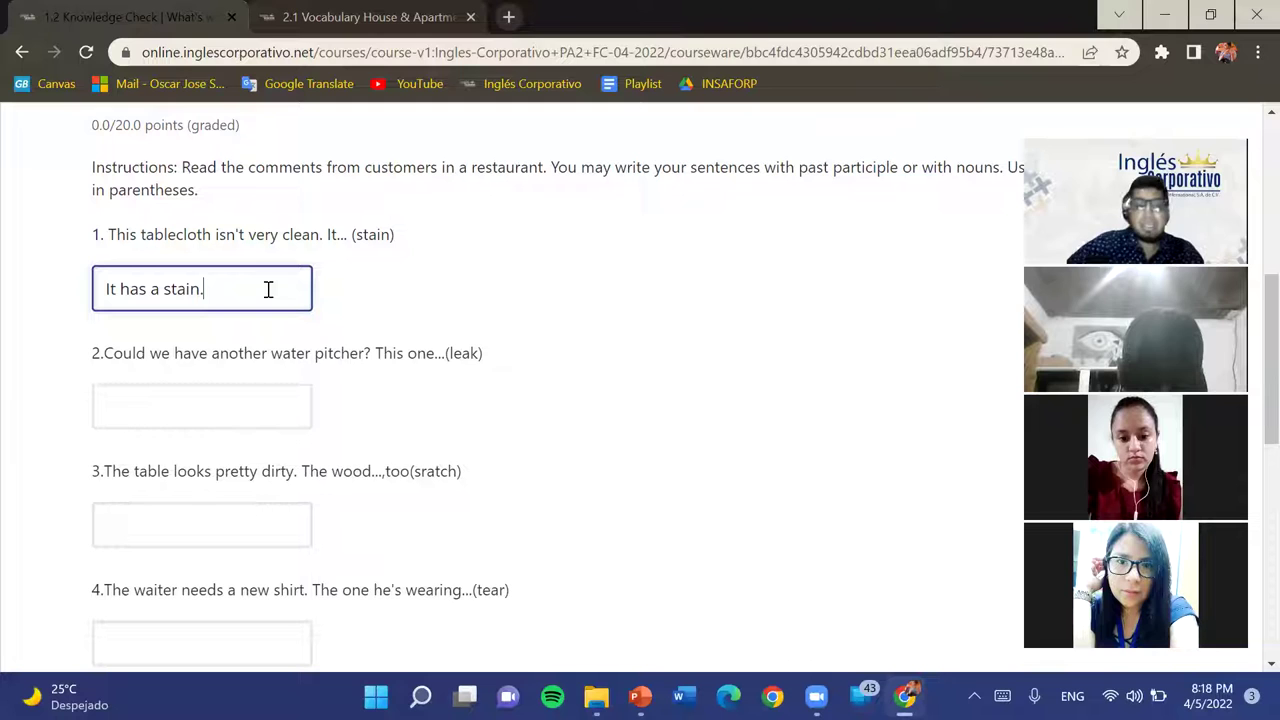
pyautogui.scroll(-3, 294, 330)
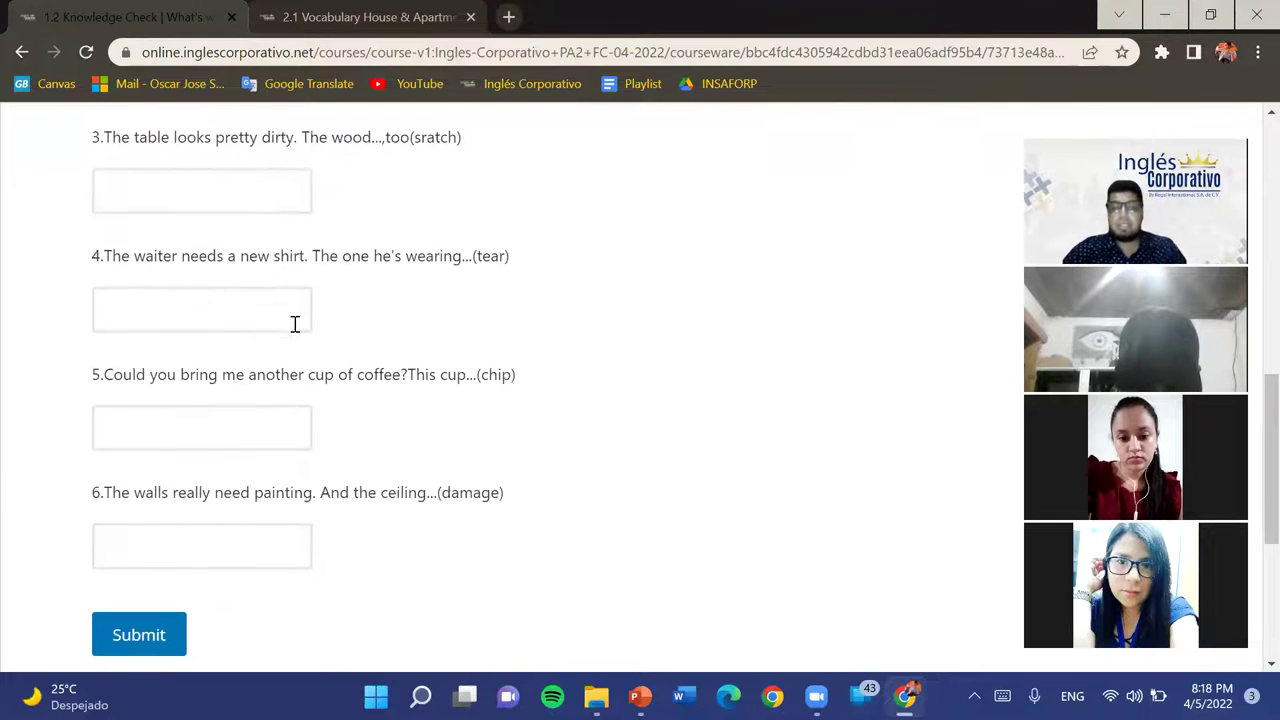
pyautogui.click(110, 648)
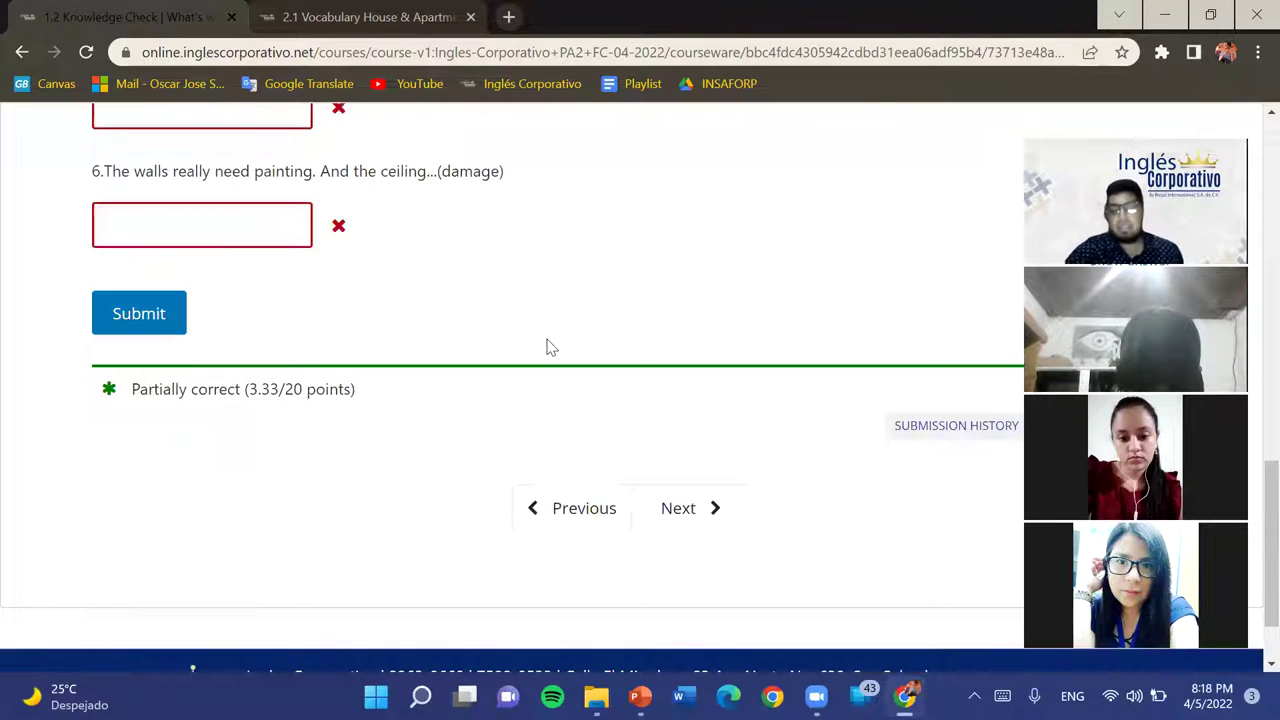
pyautogui.scroll(7, 548, 346)
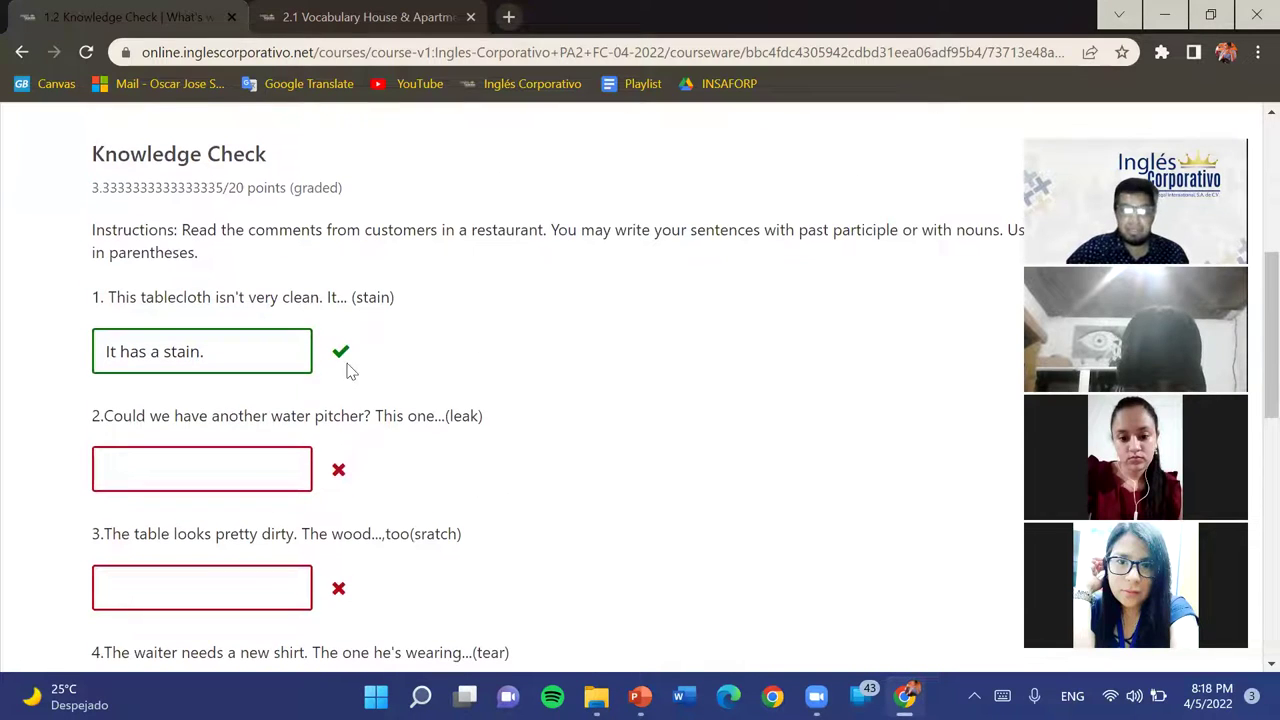
# Answer question 2 about the water pitcher with "has a leak."
pyautogui.scroll(-1, 680, 583)
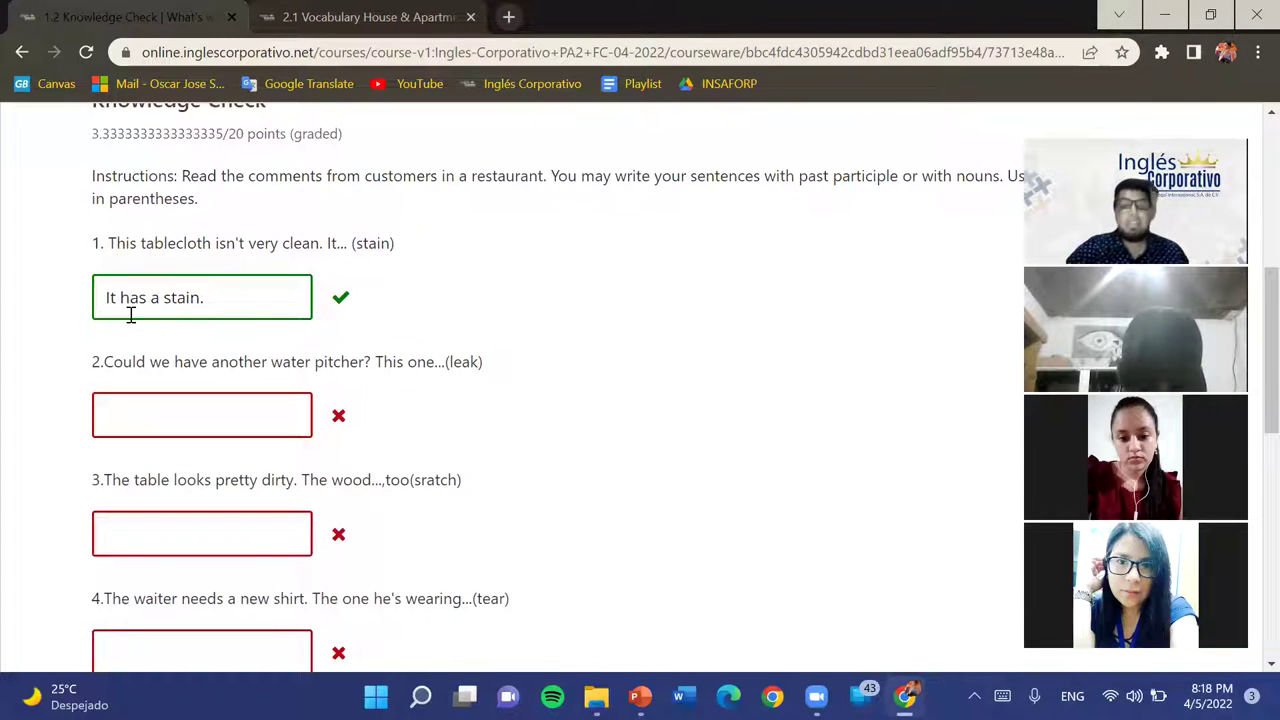
pyautogui.scroll(-1, 548, 416)
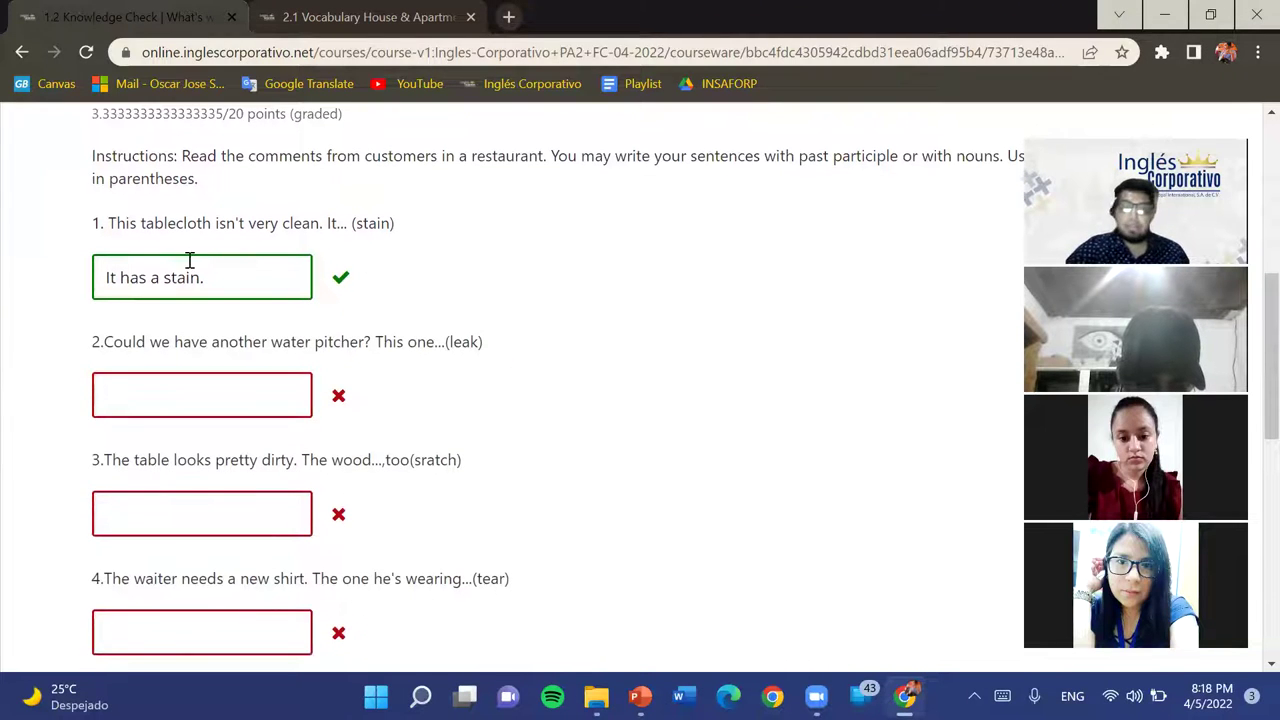
pyautogui.scroll(-2, 631, 406)
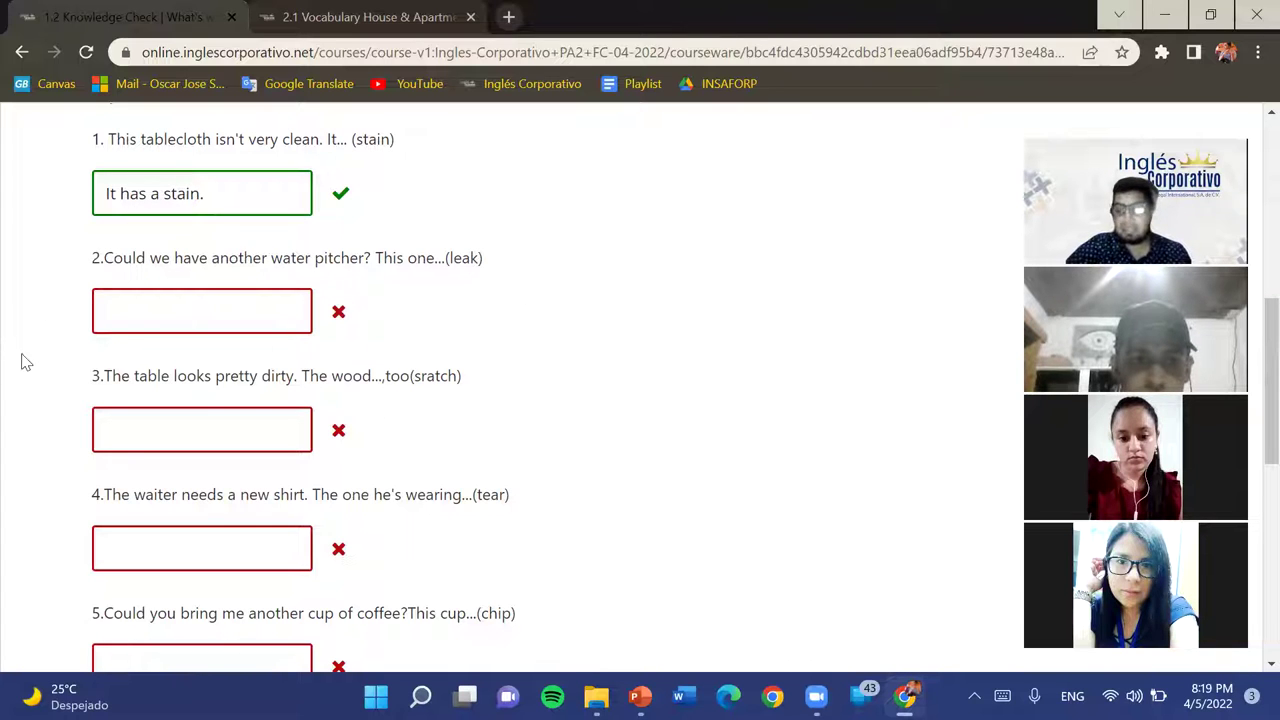
pyautogui.click(172, 321)
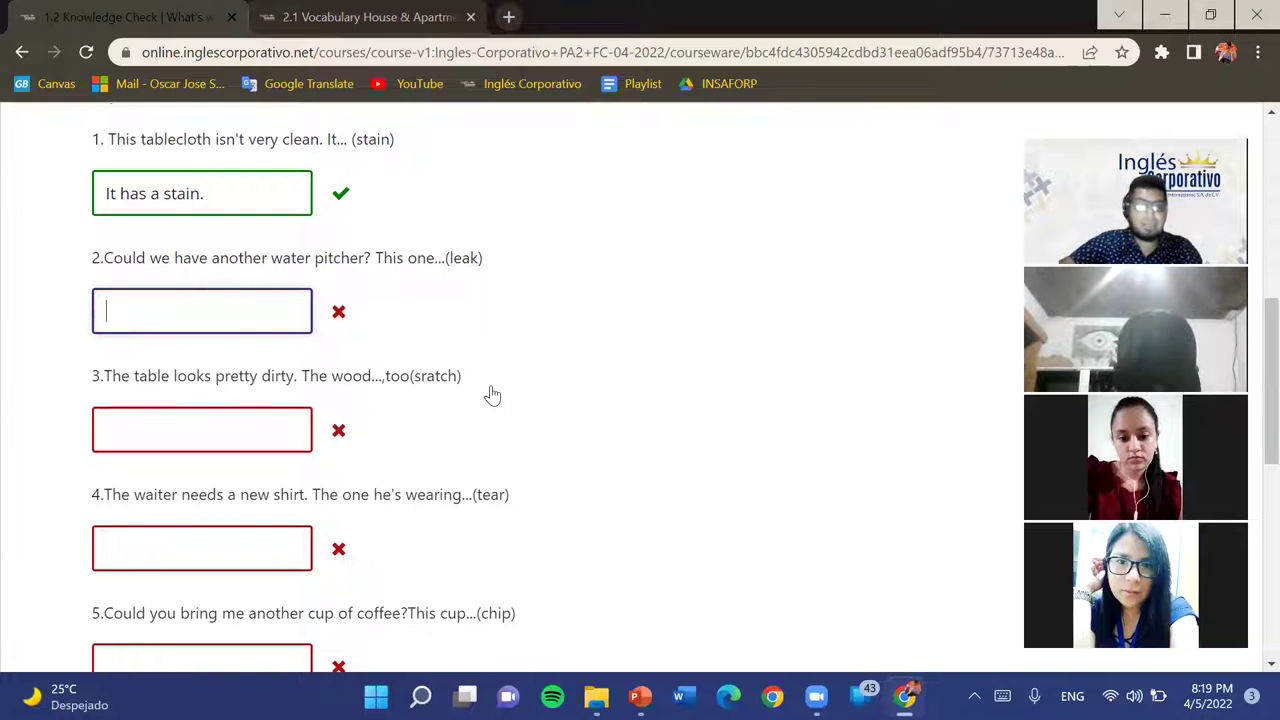
pyautogui.scroll(-1, 492, 395)
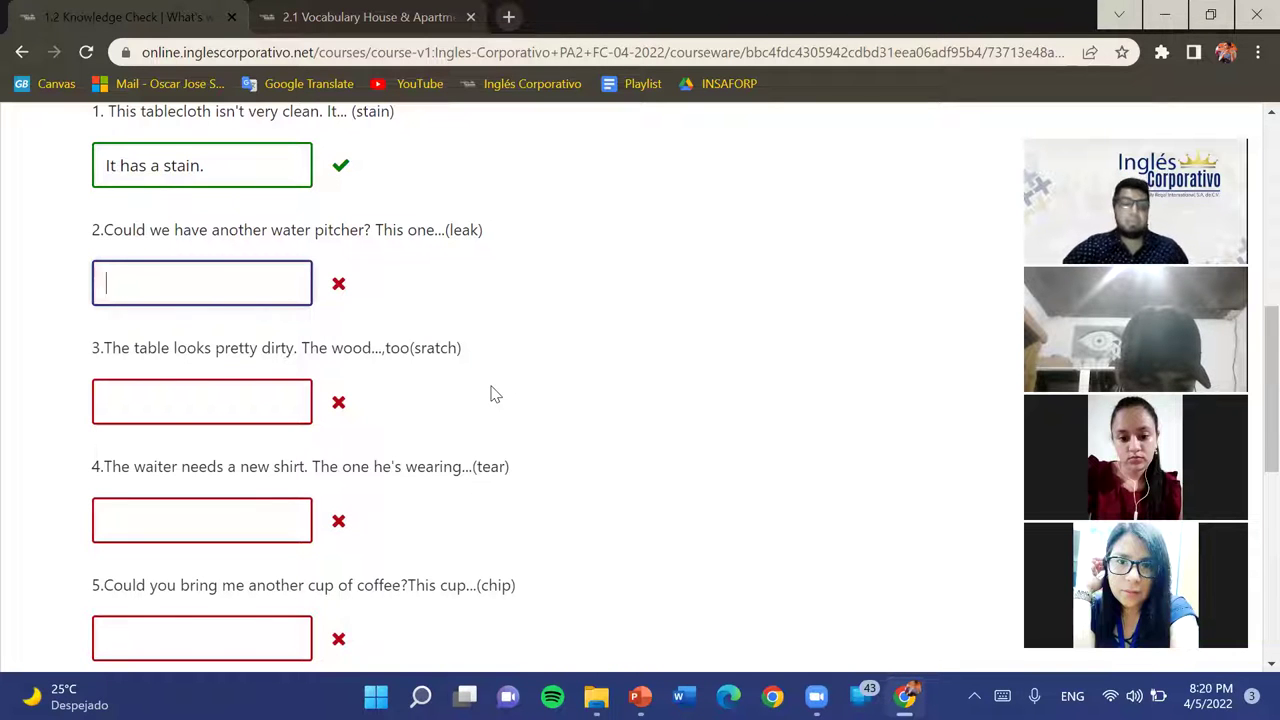
pyautogui.scroll(1, 492, 395)
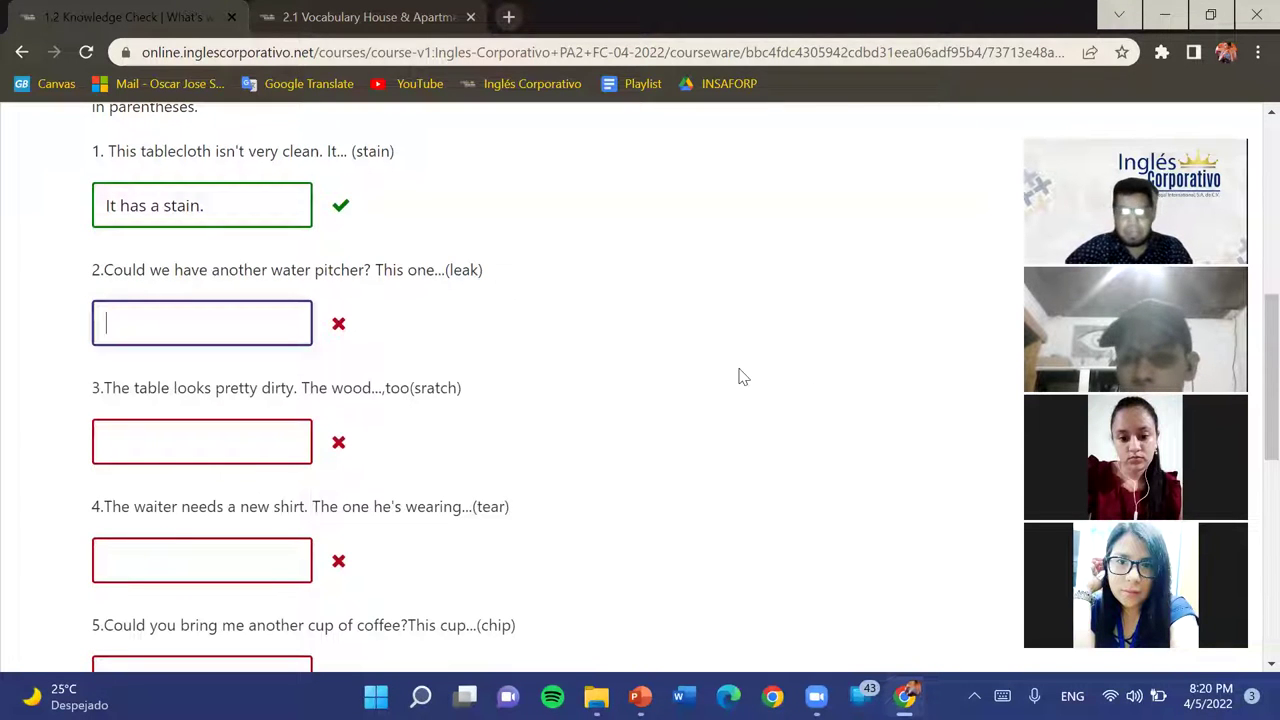
pyautogui.scroll(-1, 183, 322)
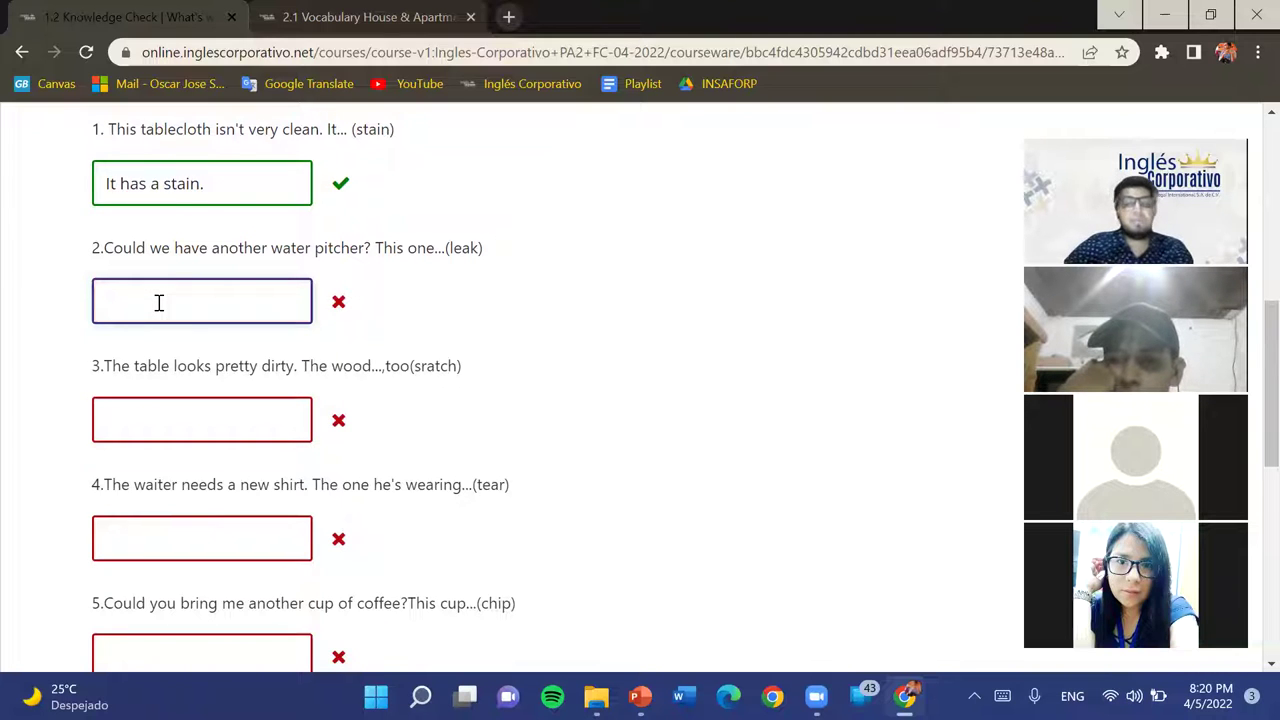
pyautogui.write('has')
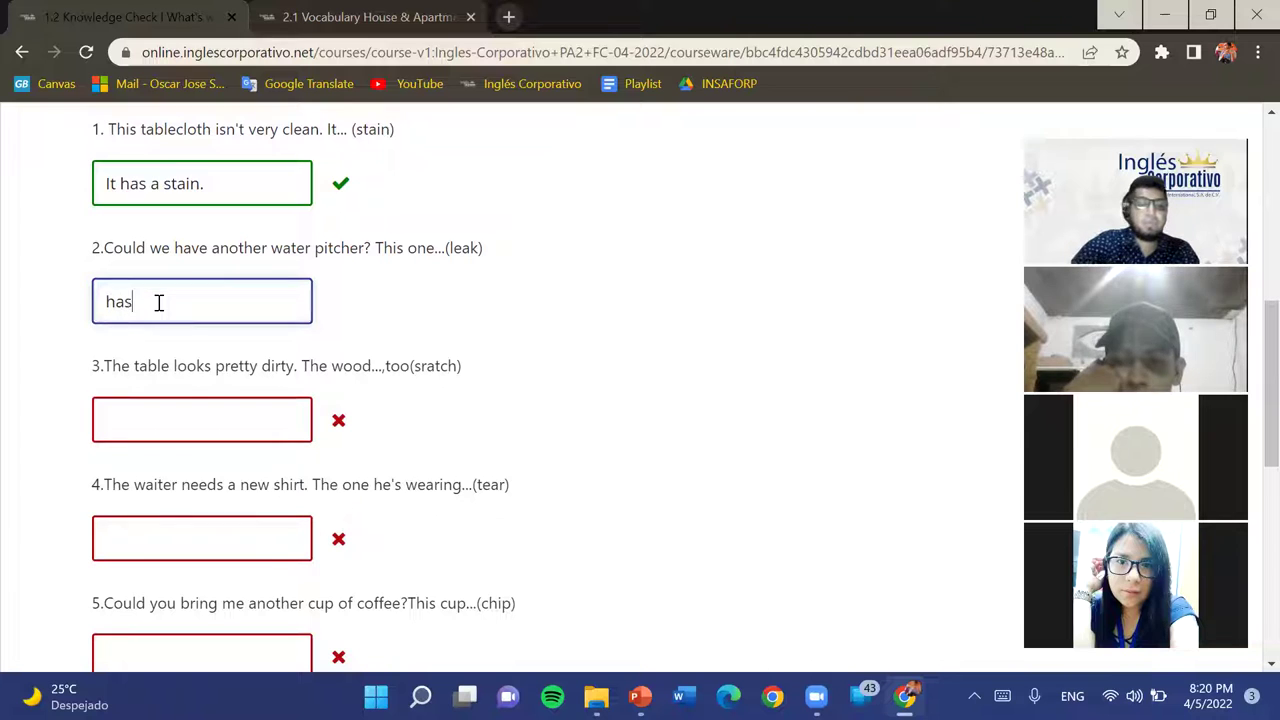
pyautogui.write(' a leak.')
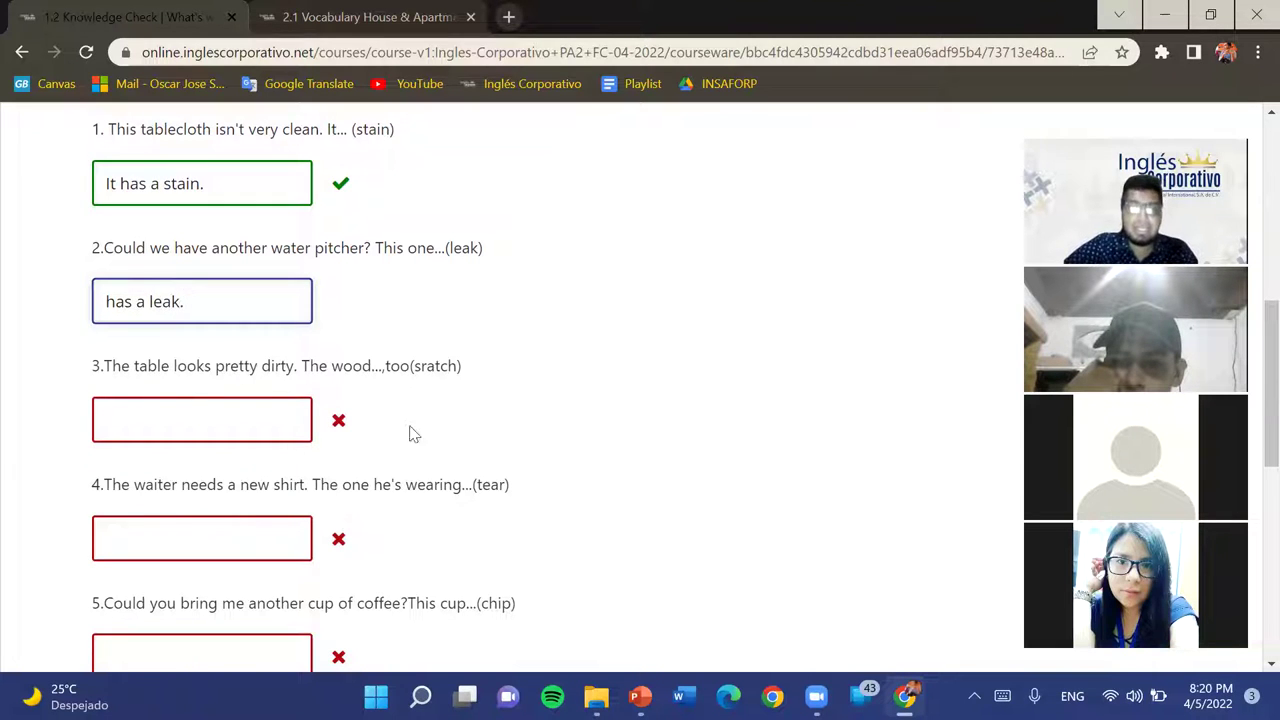
# Answer question 3 about the table's wood with "is scratched."
pyautogui.scroll(-1, 546, 486)
pyautogui.click(200, 351)
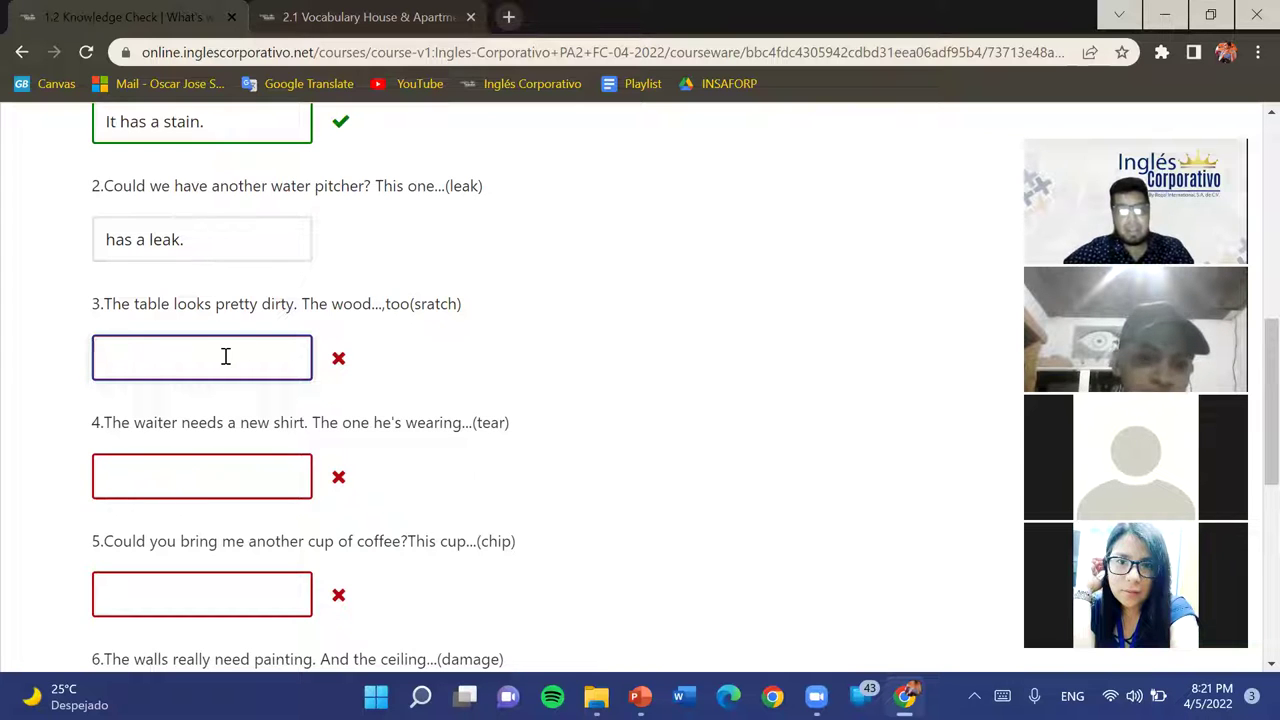
pyautogui.write('is scra')
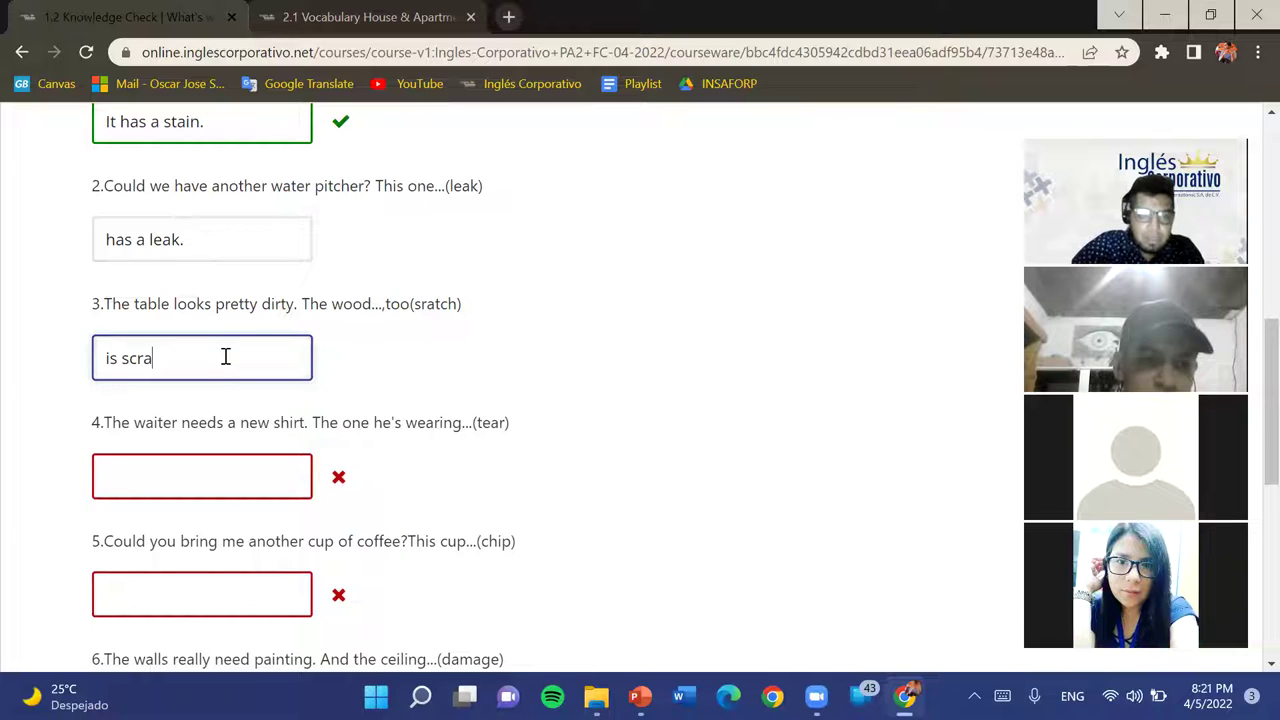
pyautogui.write('tc')
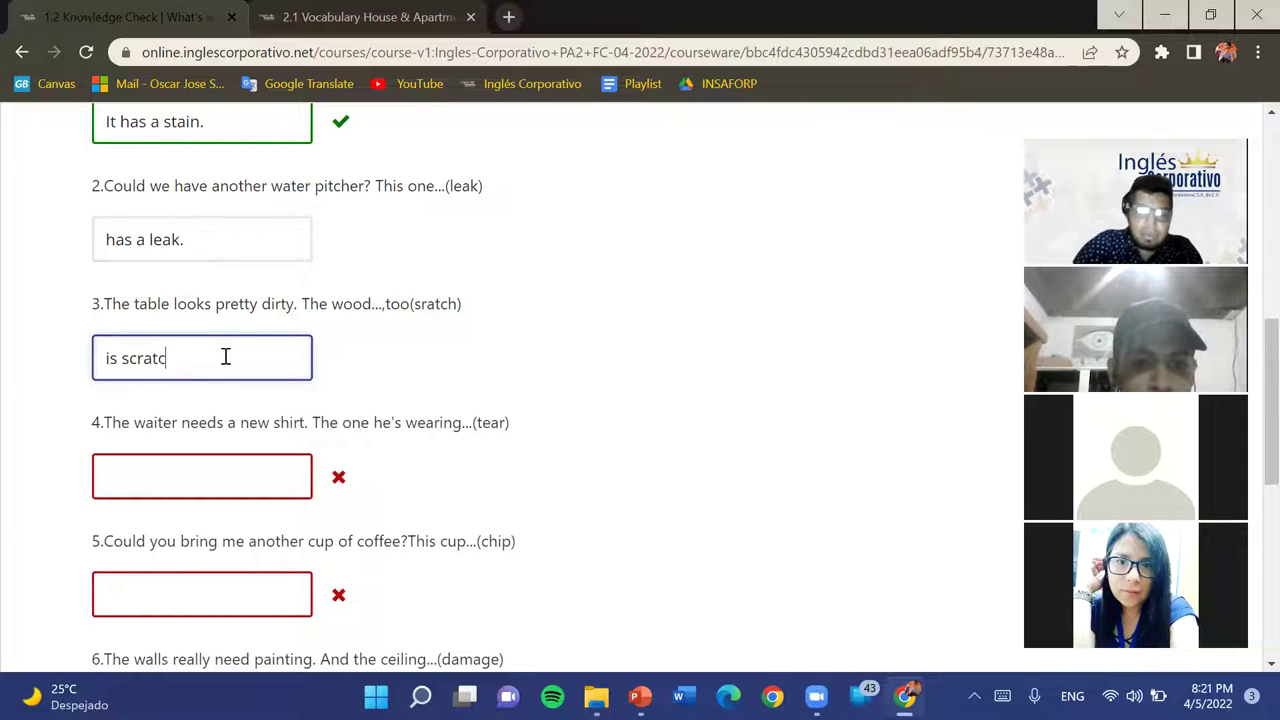
pyautogui.write('hed.')
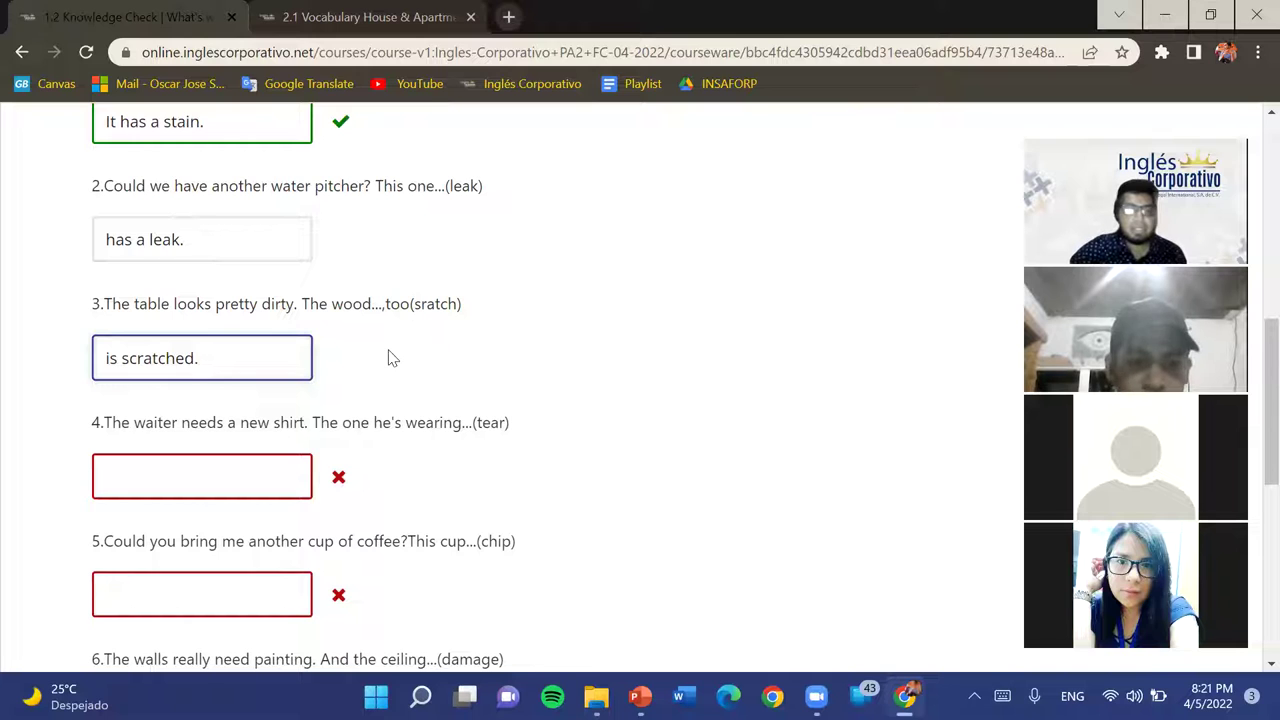
# Answer question 4 about the waiter's shirt with "has a tear."
pyautogui.scroll(-1, 388, 357)
pyautogui.scroll(-1, 423, 420)
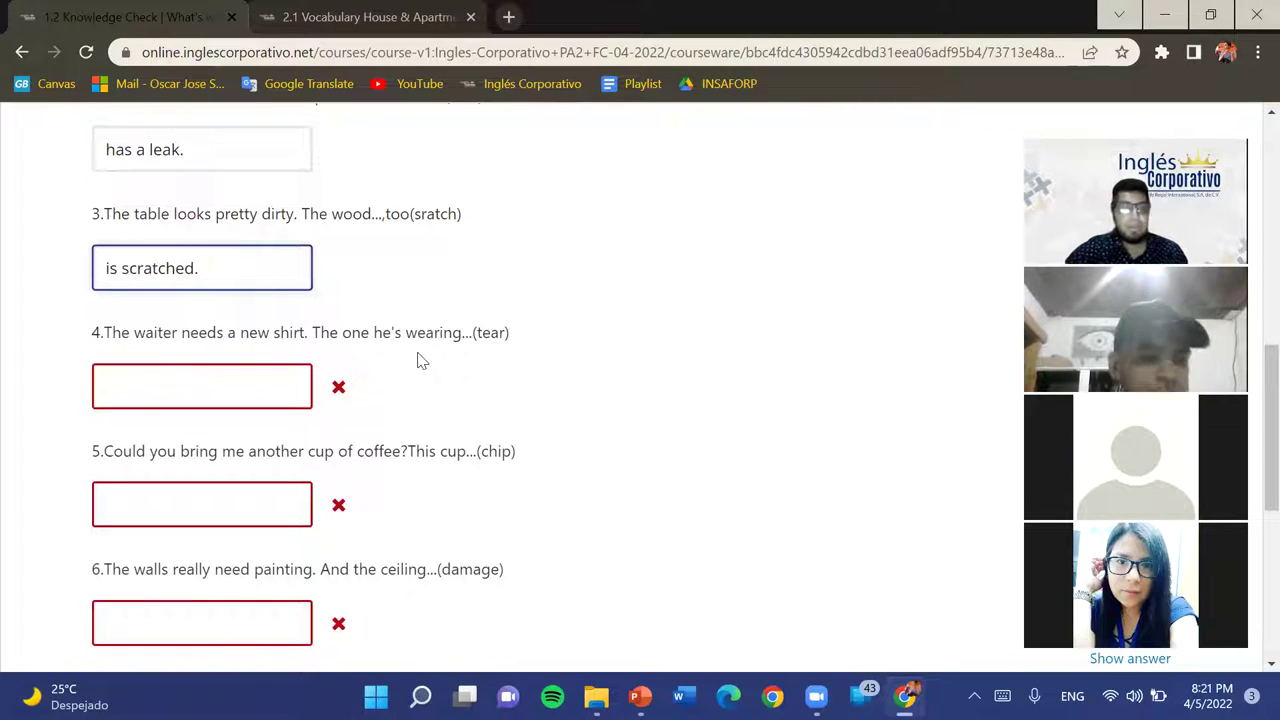
pyautogui.scroll(-1, 234, 251)
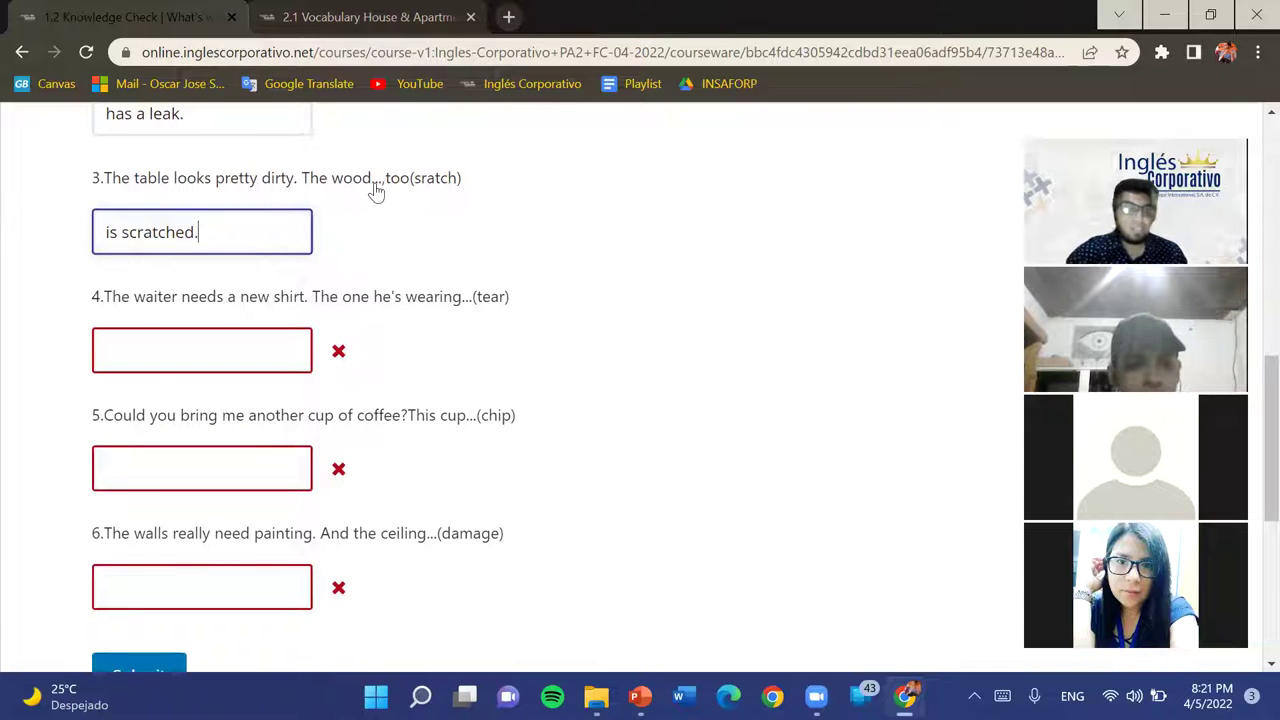
pyautogui.click(155, 362)
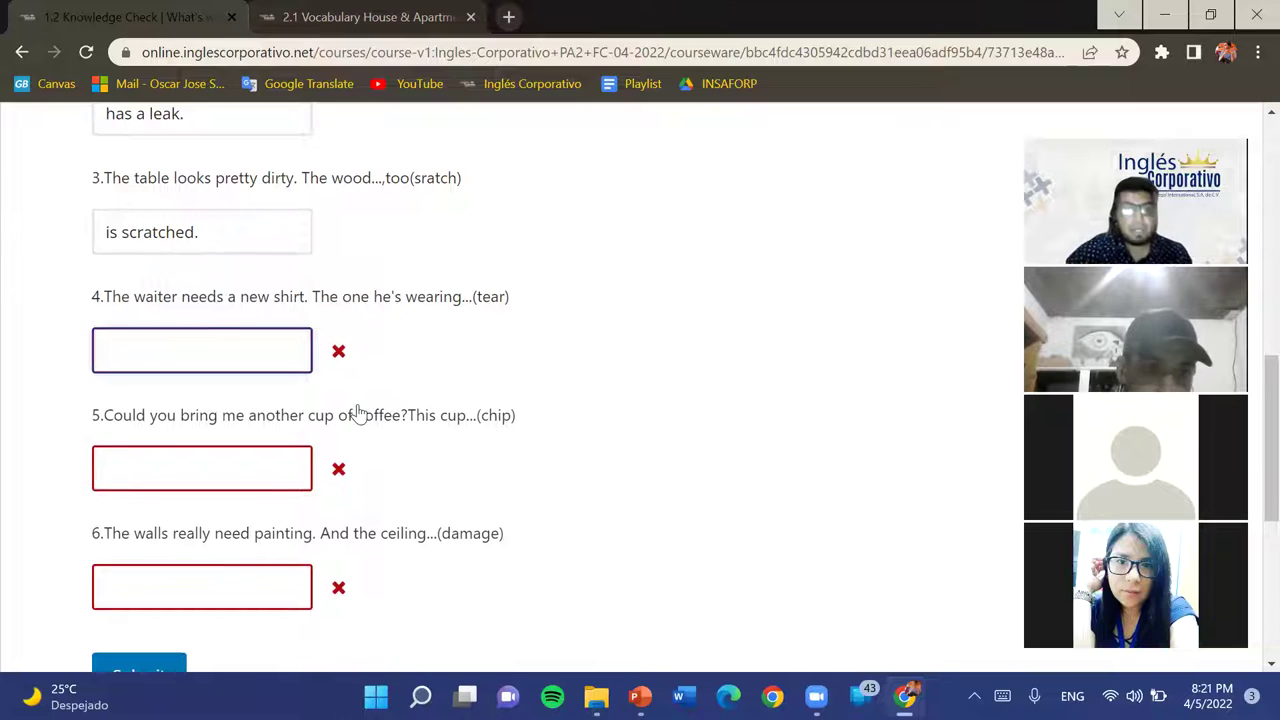
pyautogui.scroll(-1, 360, 410)
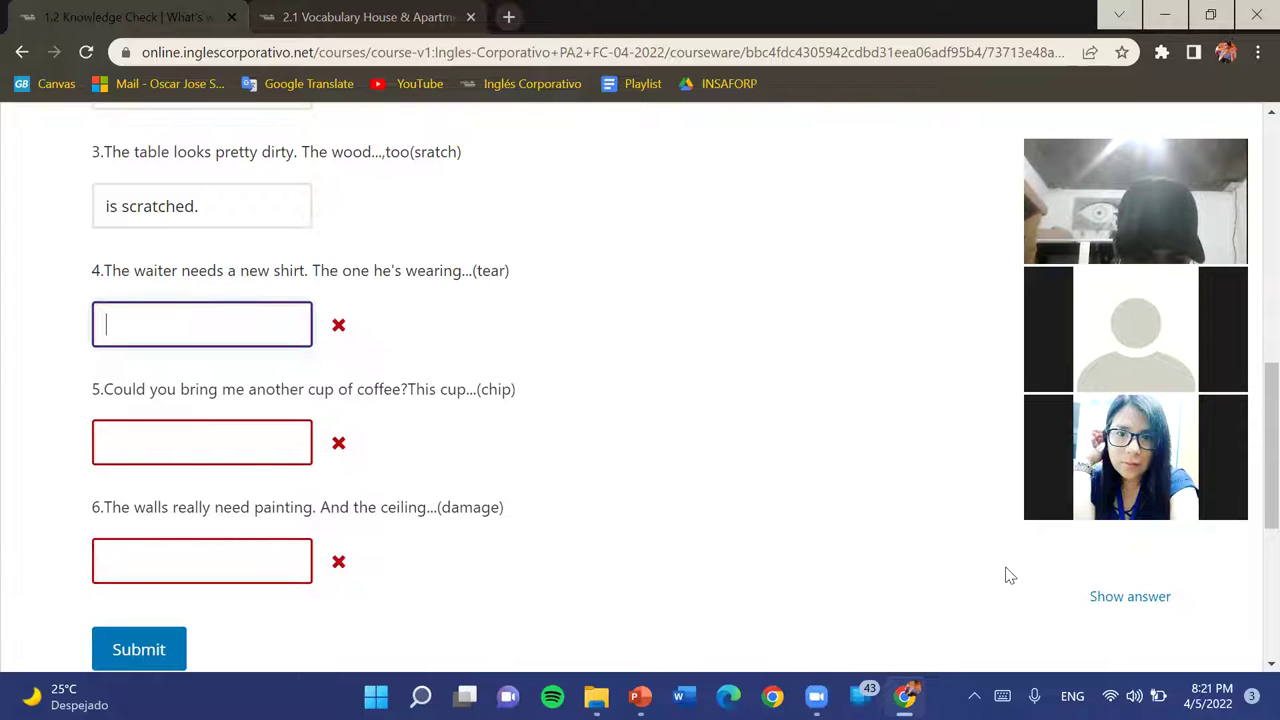
pyautogui.scroll(-1, 700, 545)
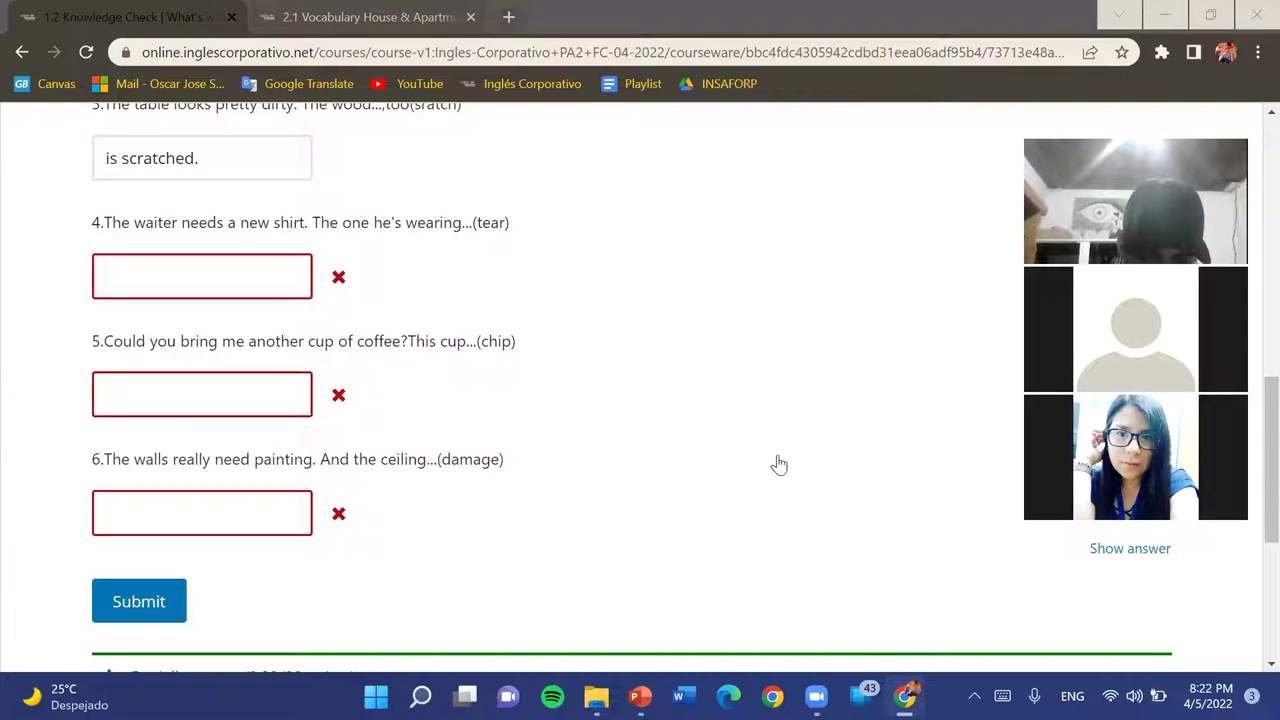
pyautogui.click(174, 266)
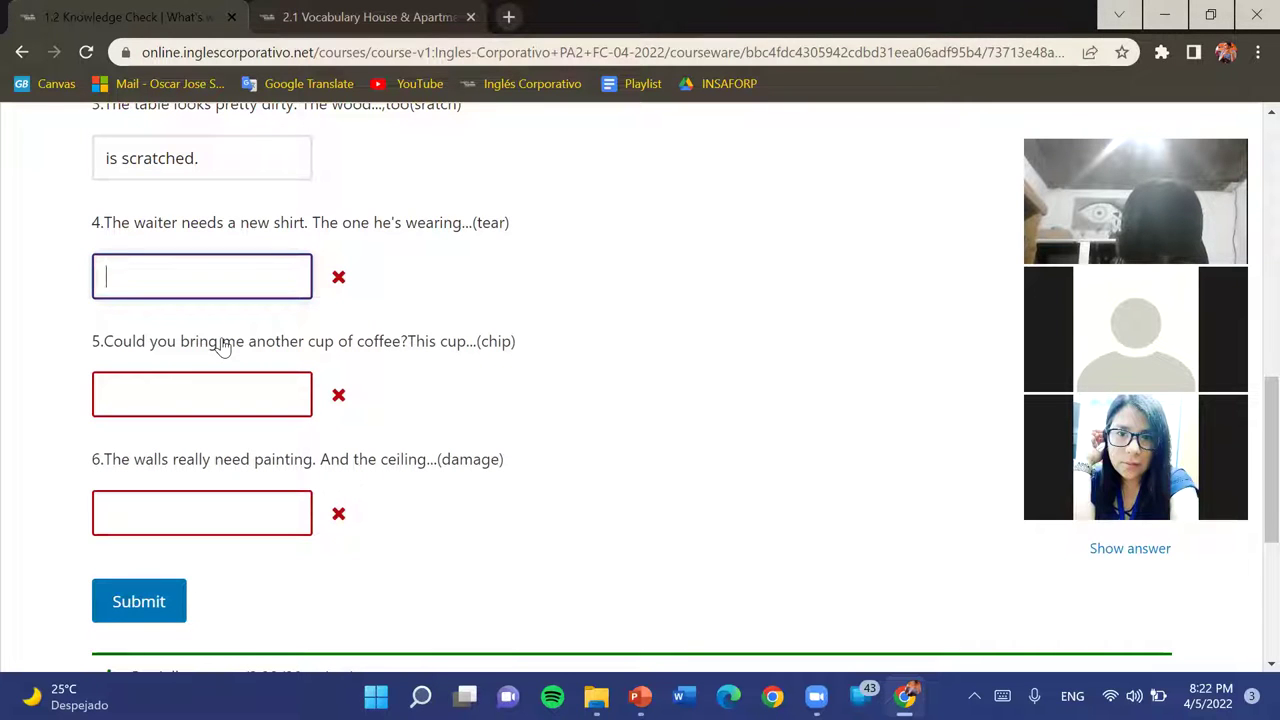
pyautogui.write('has')
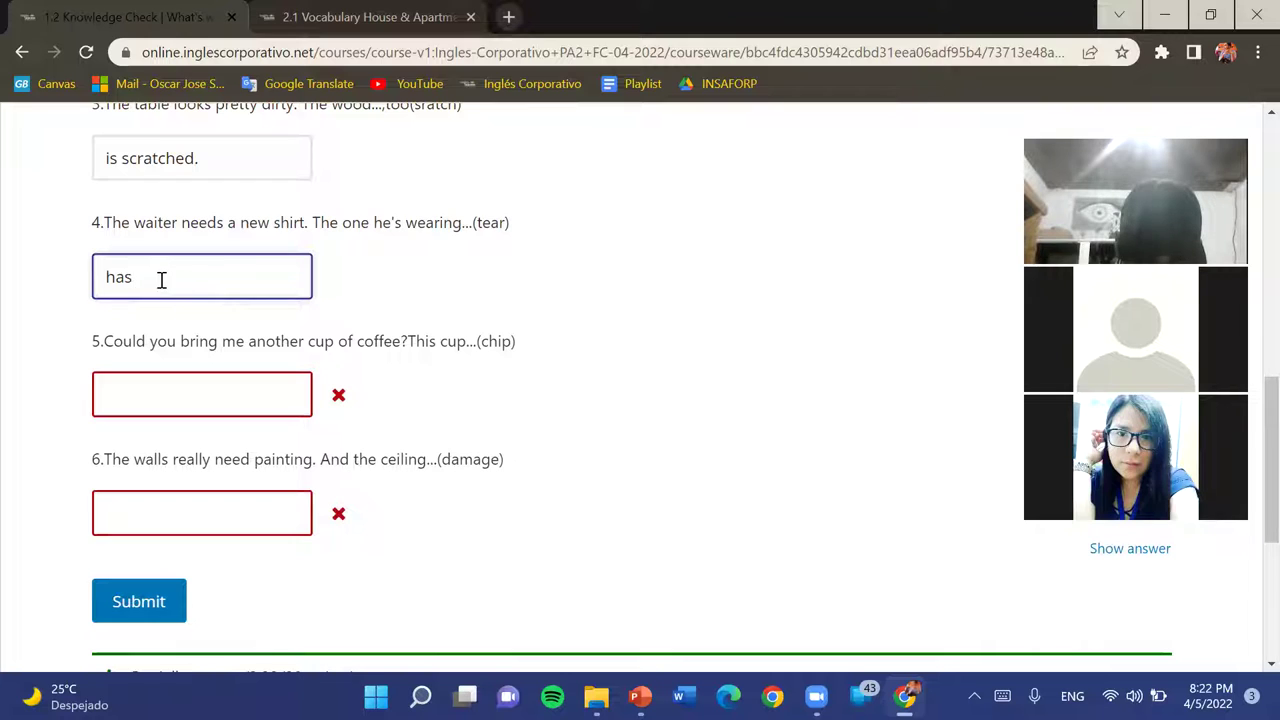
pyautogui.write('a tear')
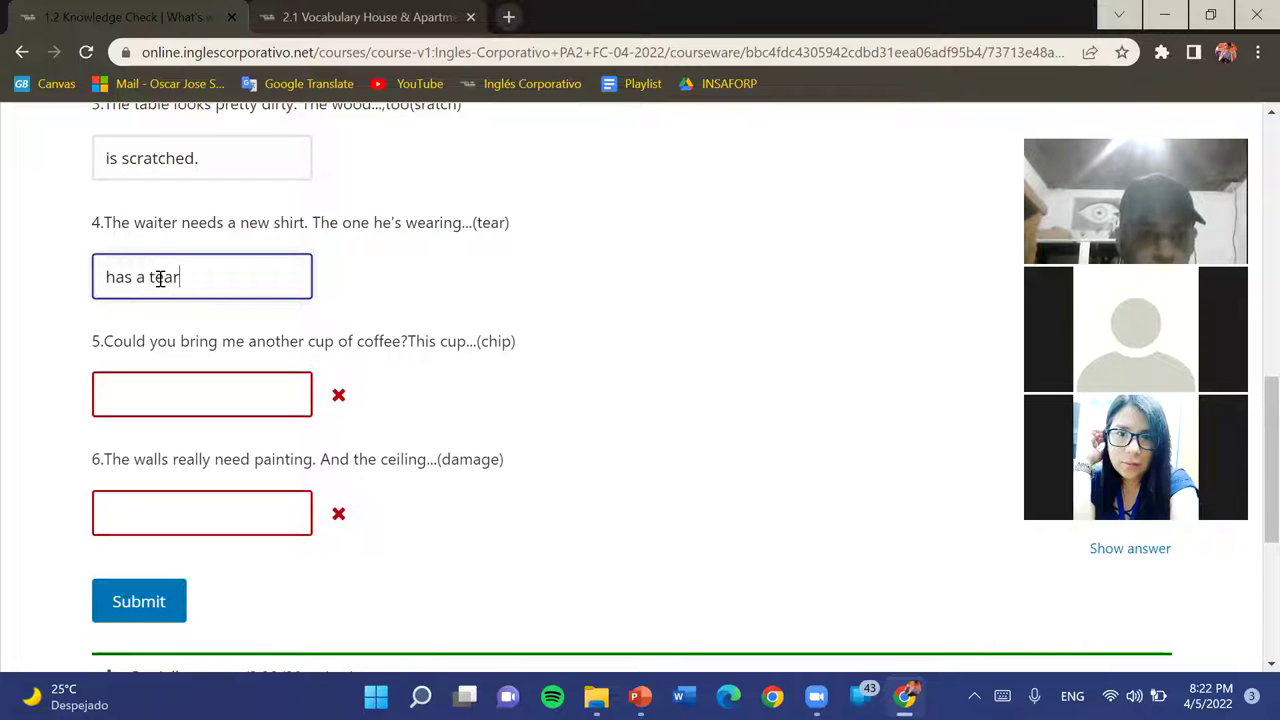
pyautogui.click(455, 292)
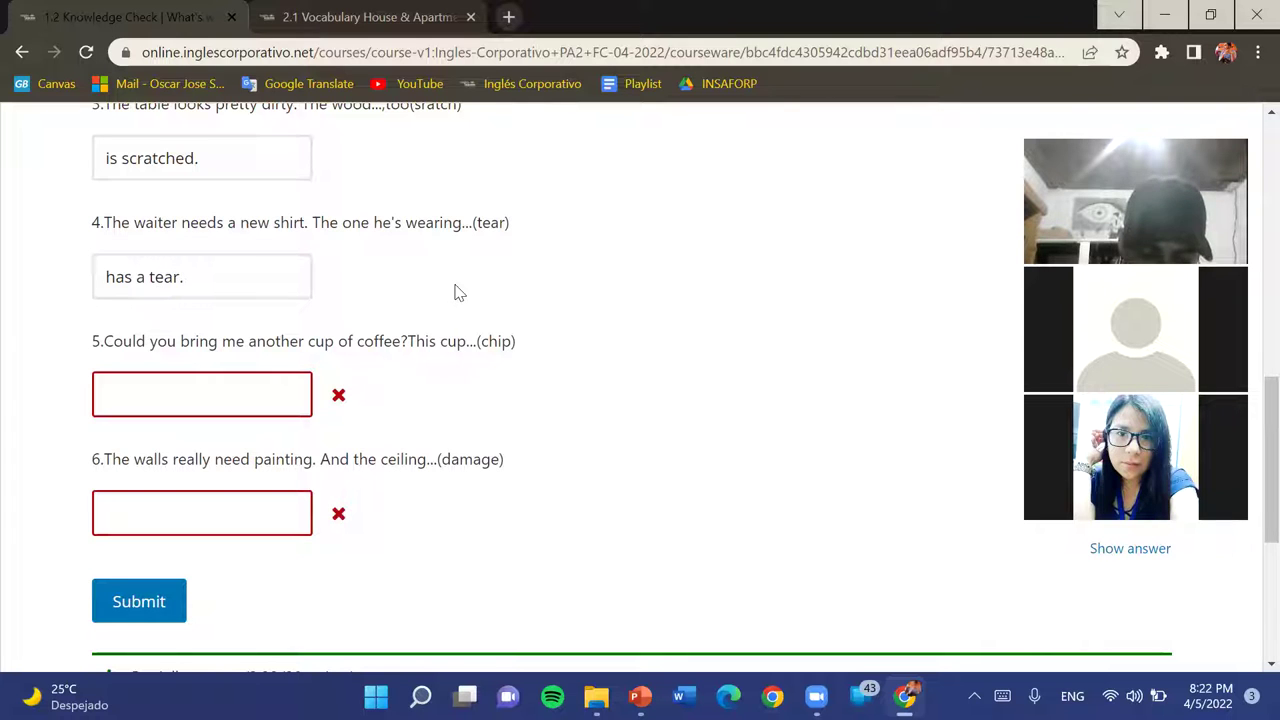
# Answer question 5 about the coffee cup with "is chipped."
pyautogui.scroll(-1, 455, 292)
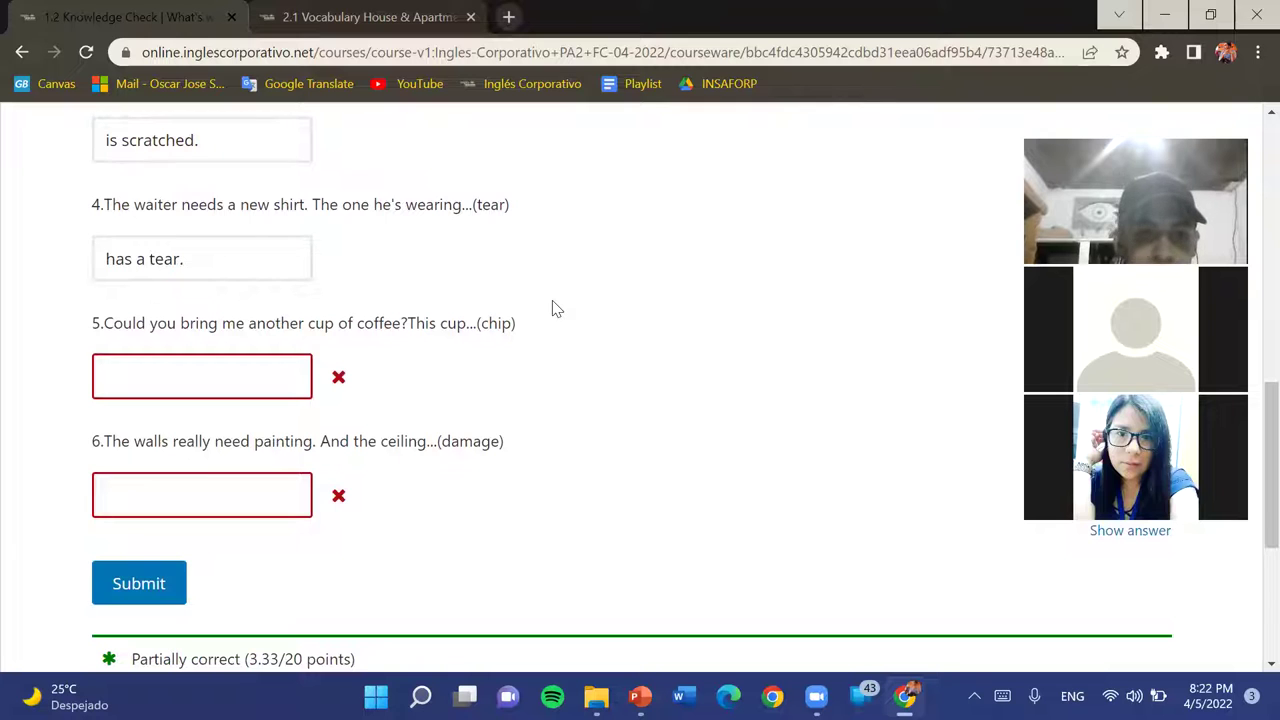
pyautogui.click(236, 376)
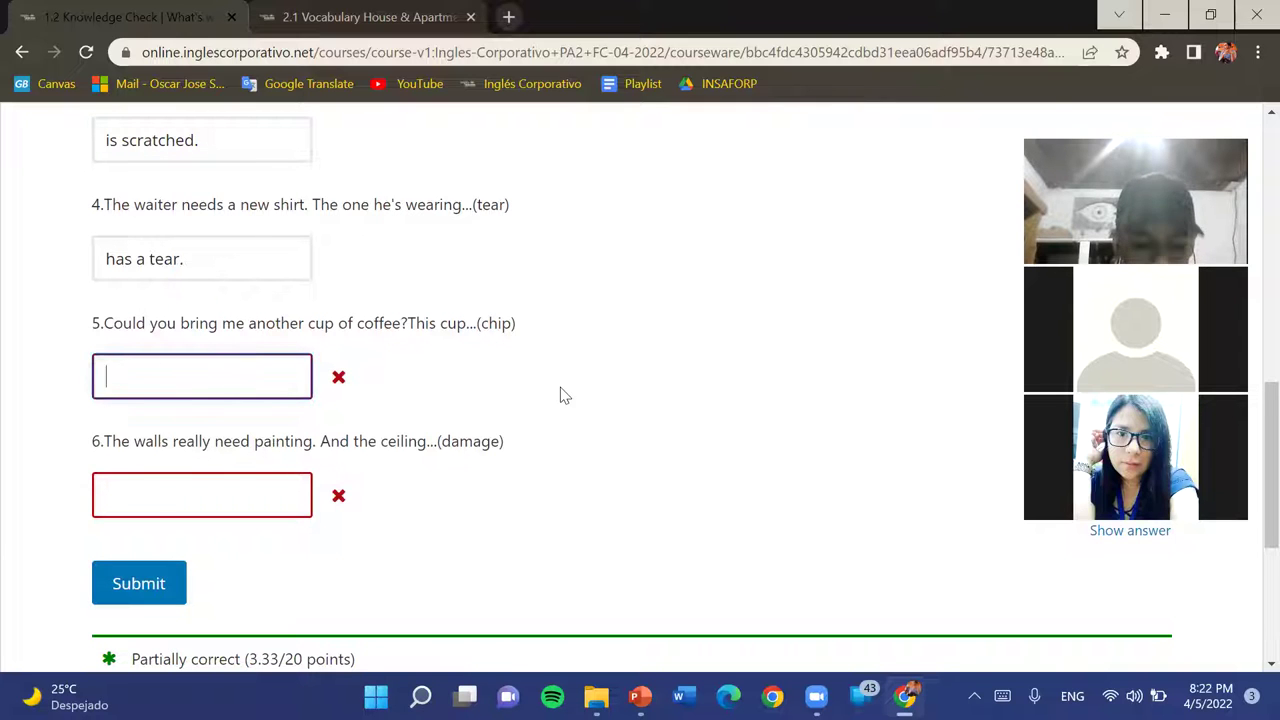
pyautogui.scroll(-1, 560, 395)
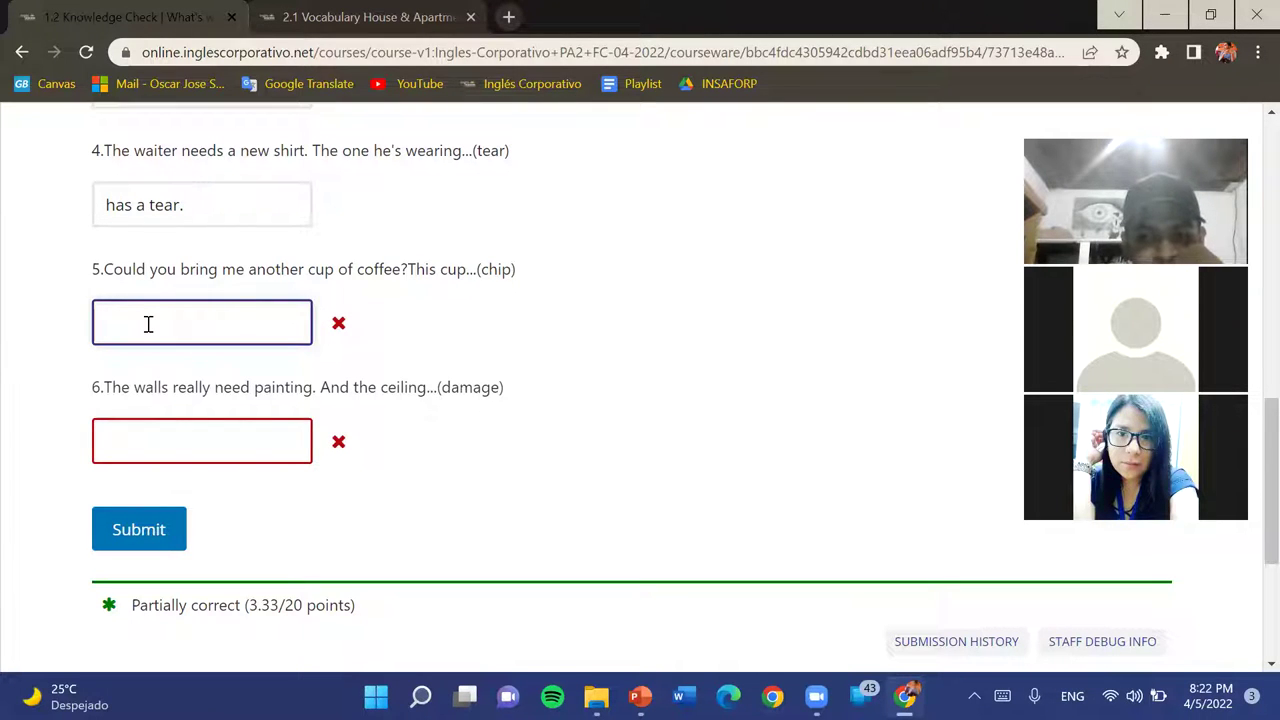
pyautogui.write('is')
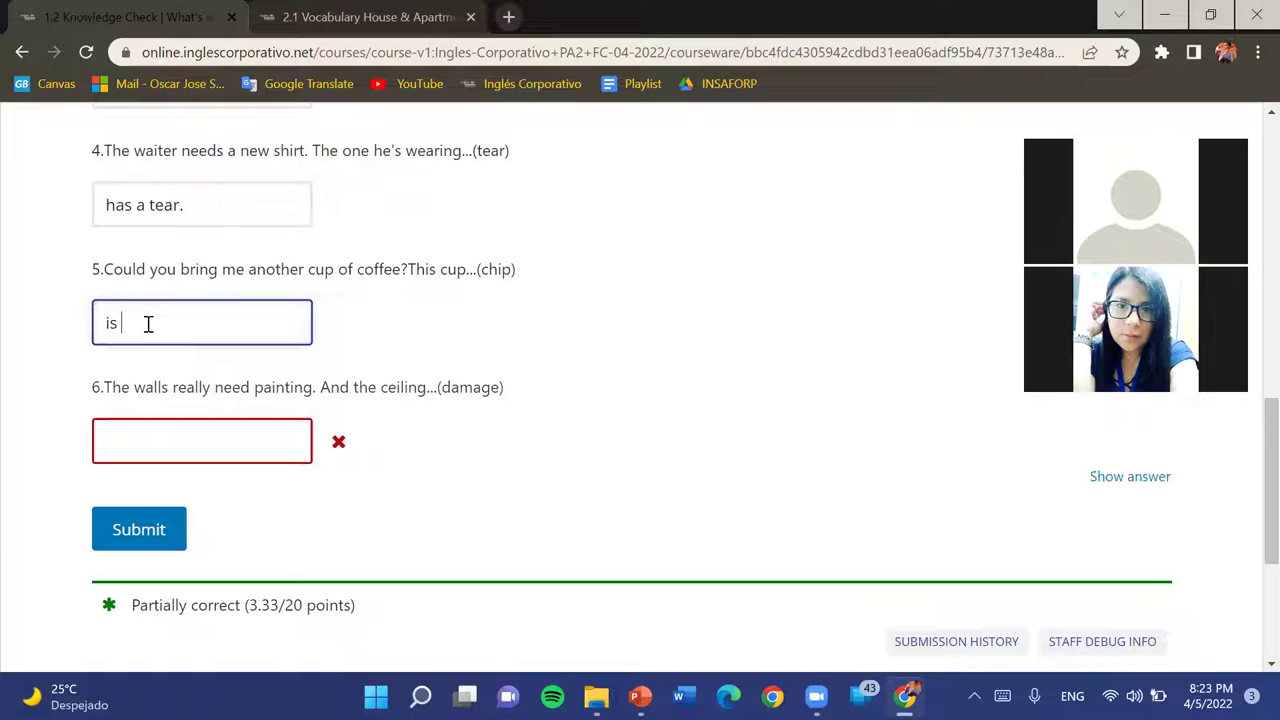
pyautogui.write(' chipped.')
pyautogui.click(597, 357)
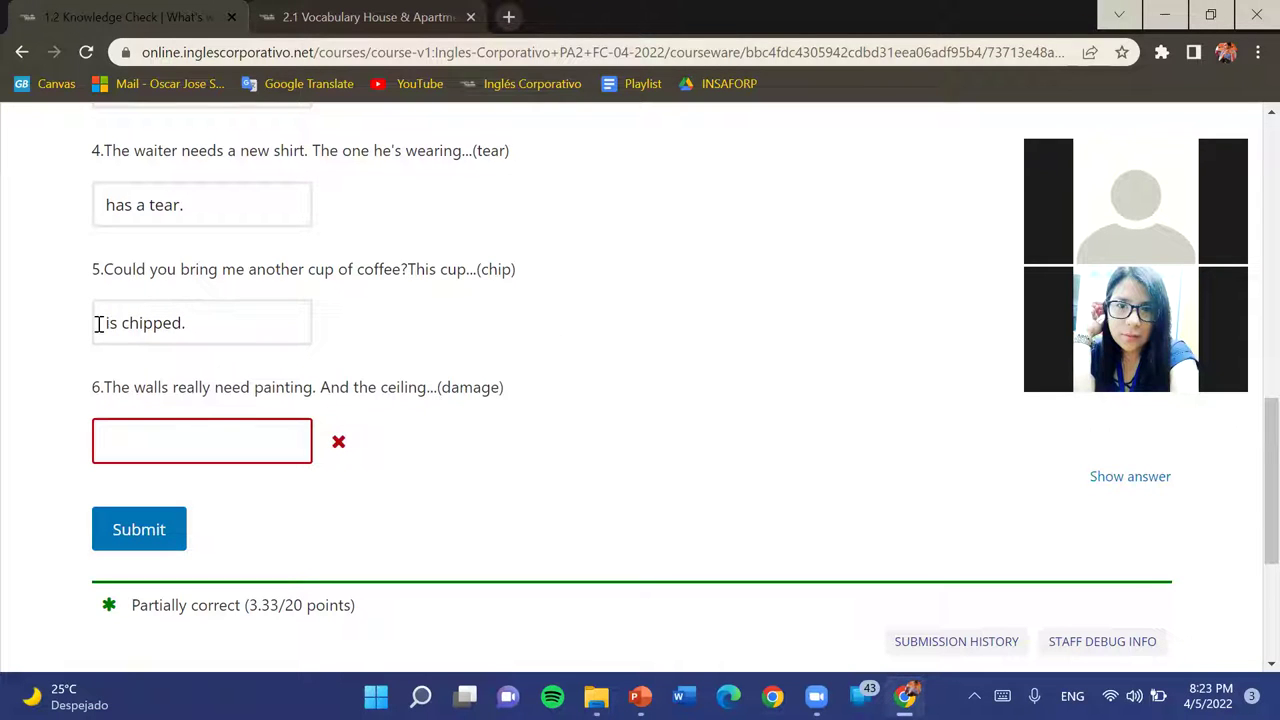
# Answer question 6 about the ceiling with "is damaged"
pyautogui.scroll(-1, 483, 345)
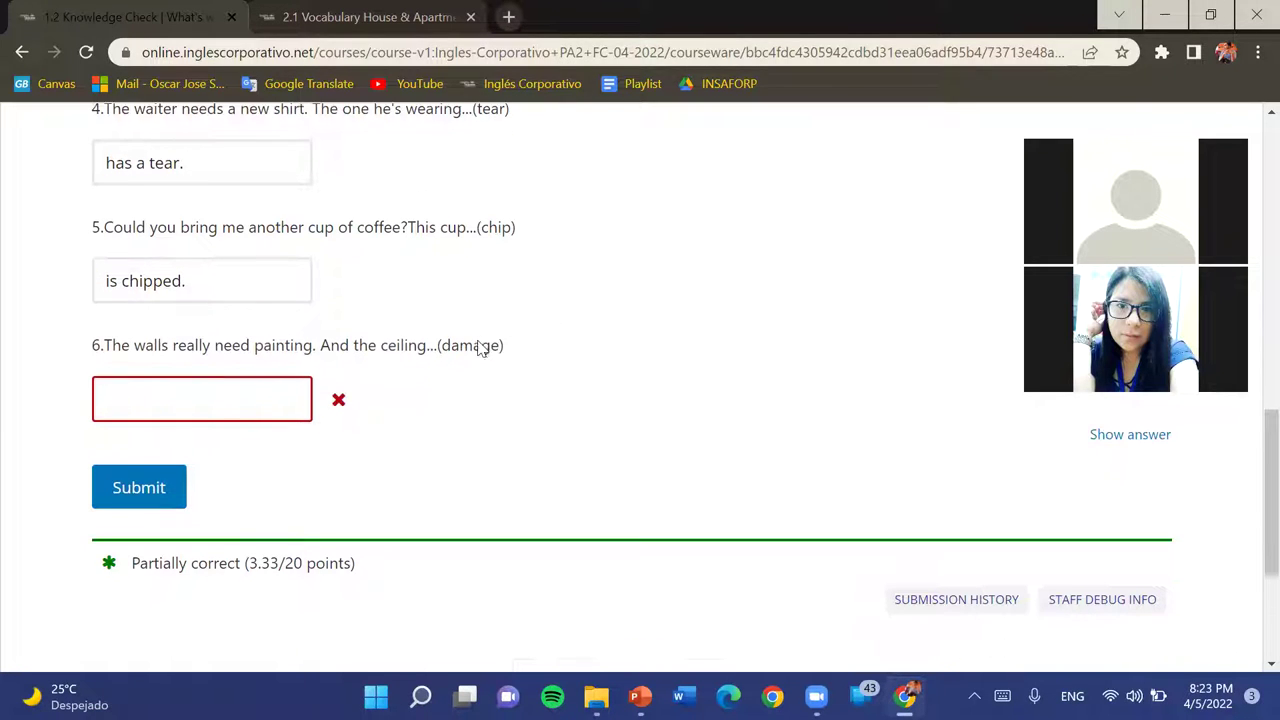
pyautogui.click(140, 409)
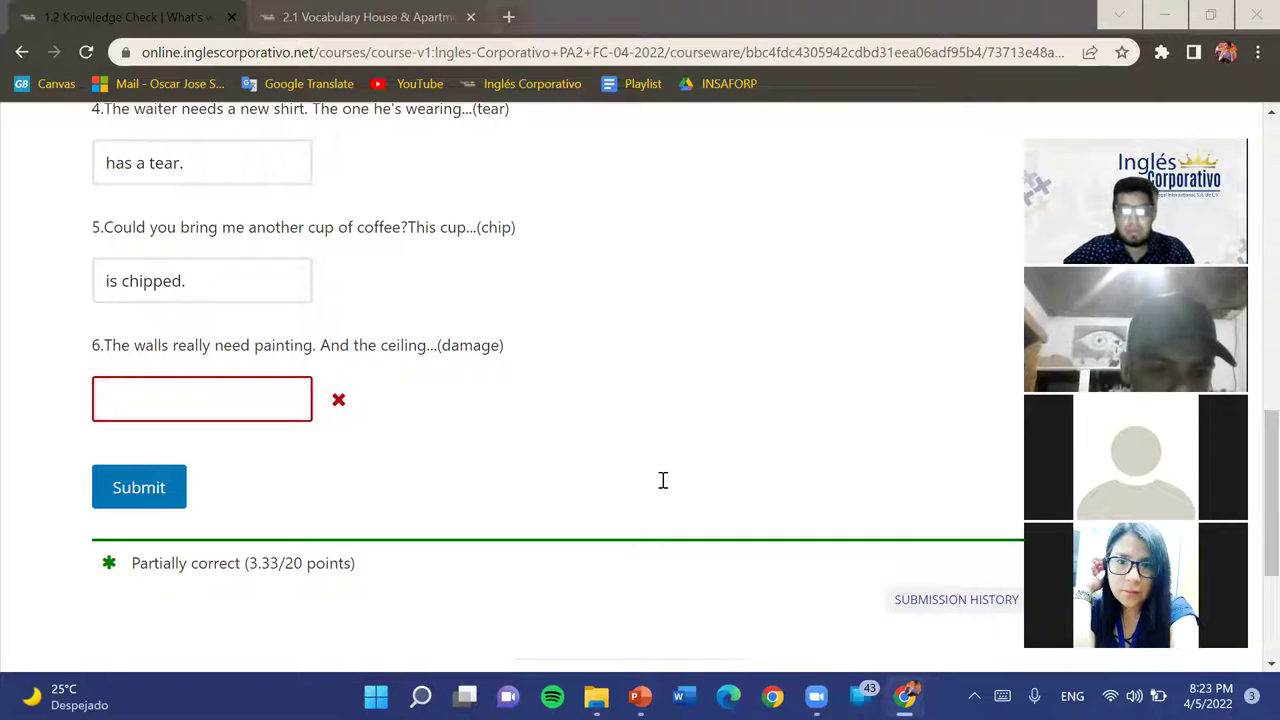
pyautogui.click(156, 393)
pyautogui.write('is damaged')
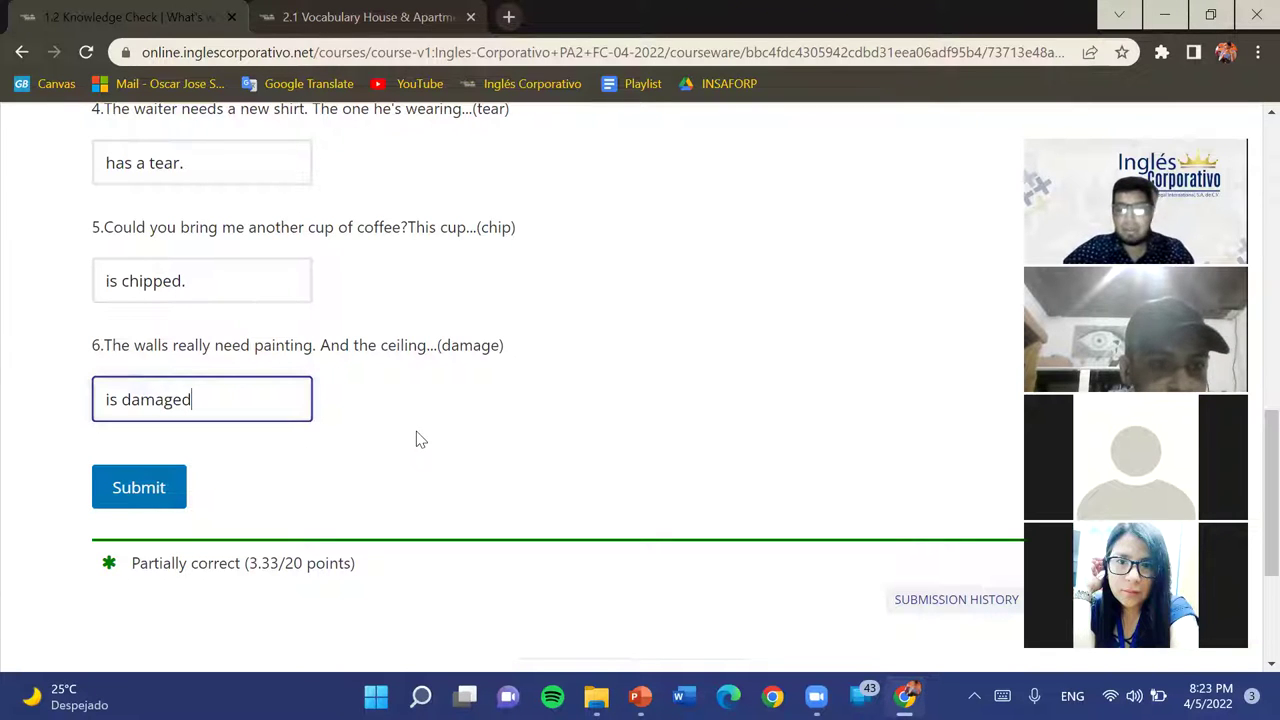
pyautogui.click(431, 400)
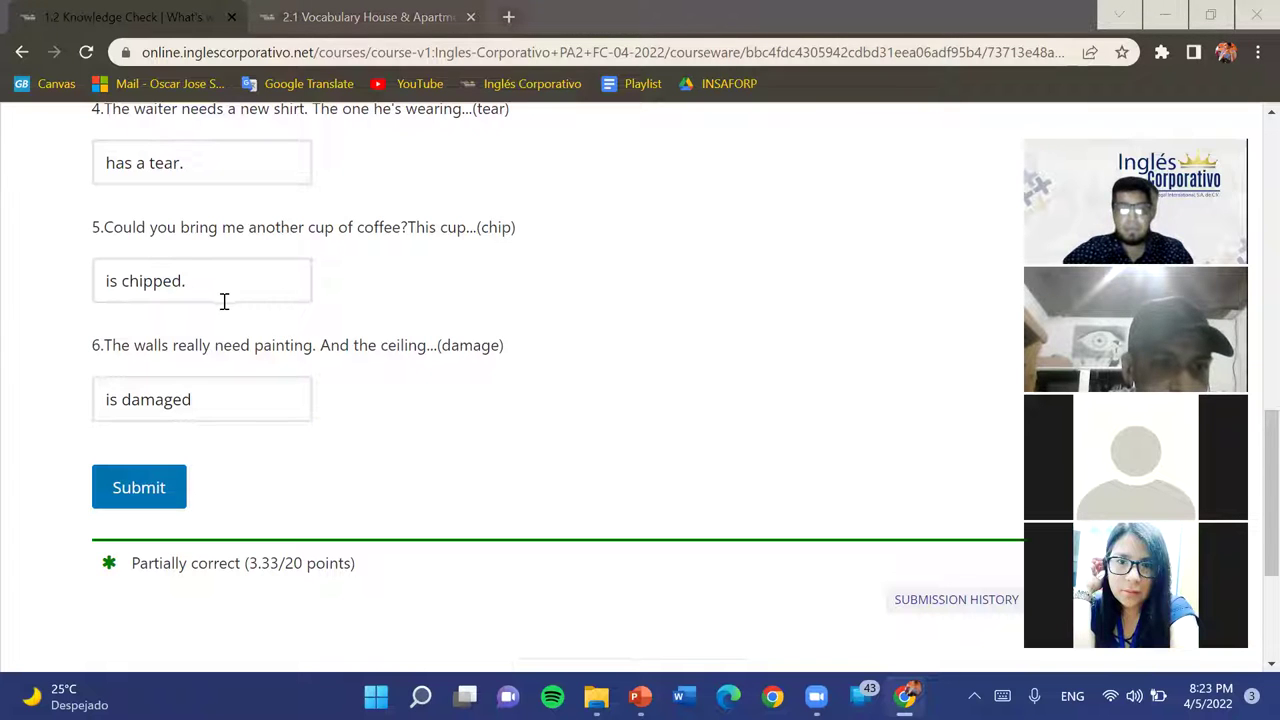
# Change the answer to question 4 about the waiter's shirt to "is torn." and submit the quiz
pyautogui.scroll(1, 250, 265)
pyautogui.click(135, 245)
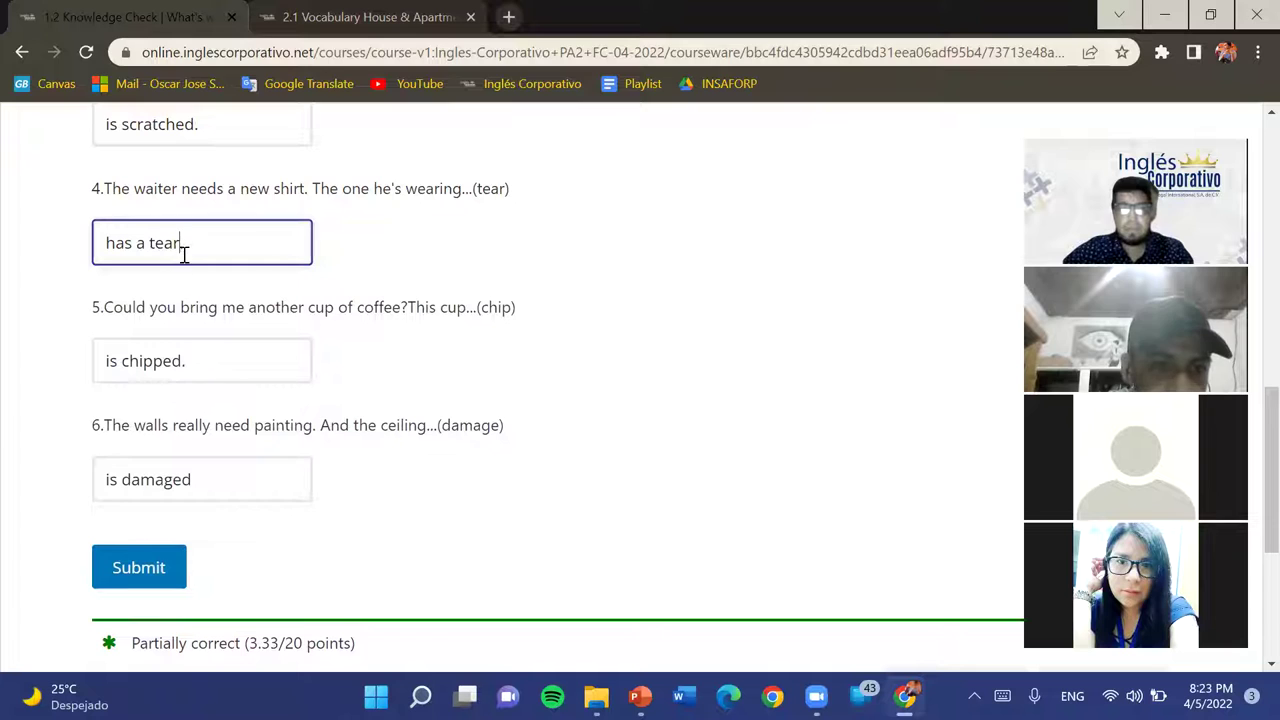
pyautogui.moveTo(179, 245); pyautogui.dragTo(45, 246)
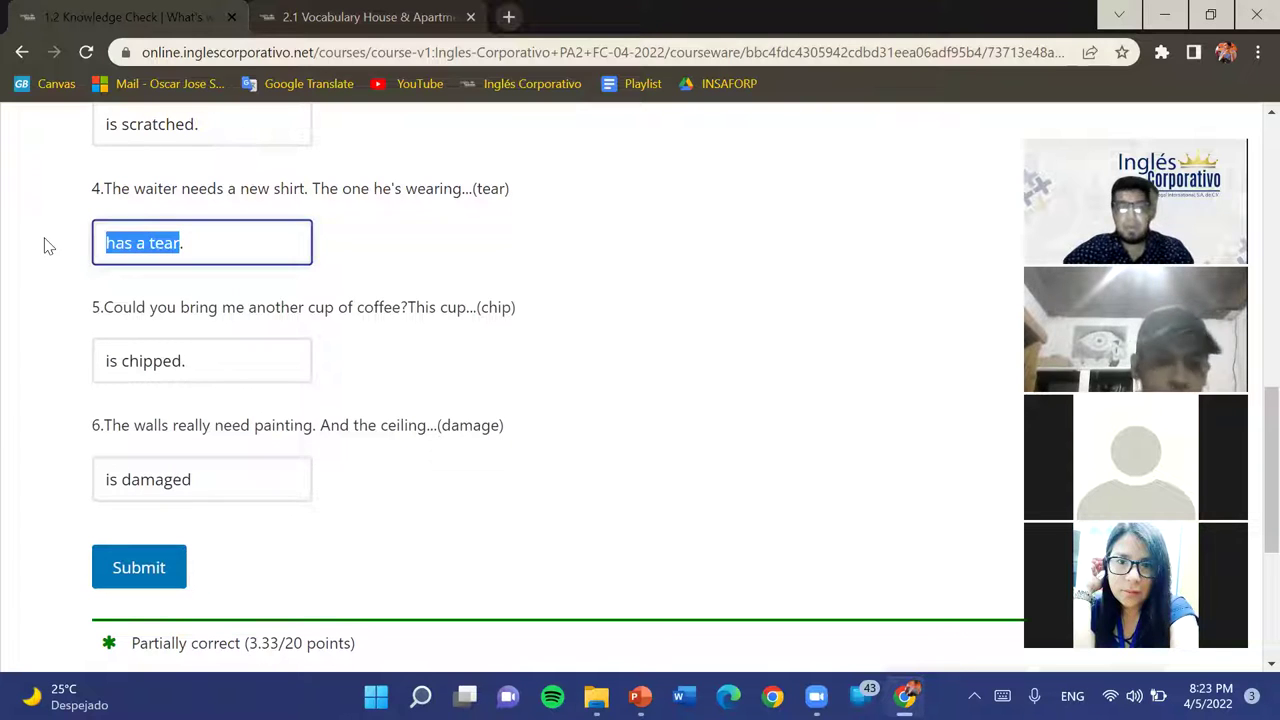
pyautogui.write('is town')
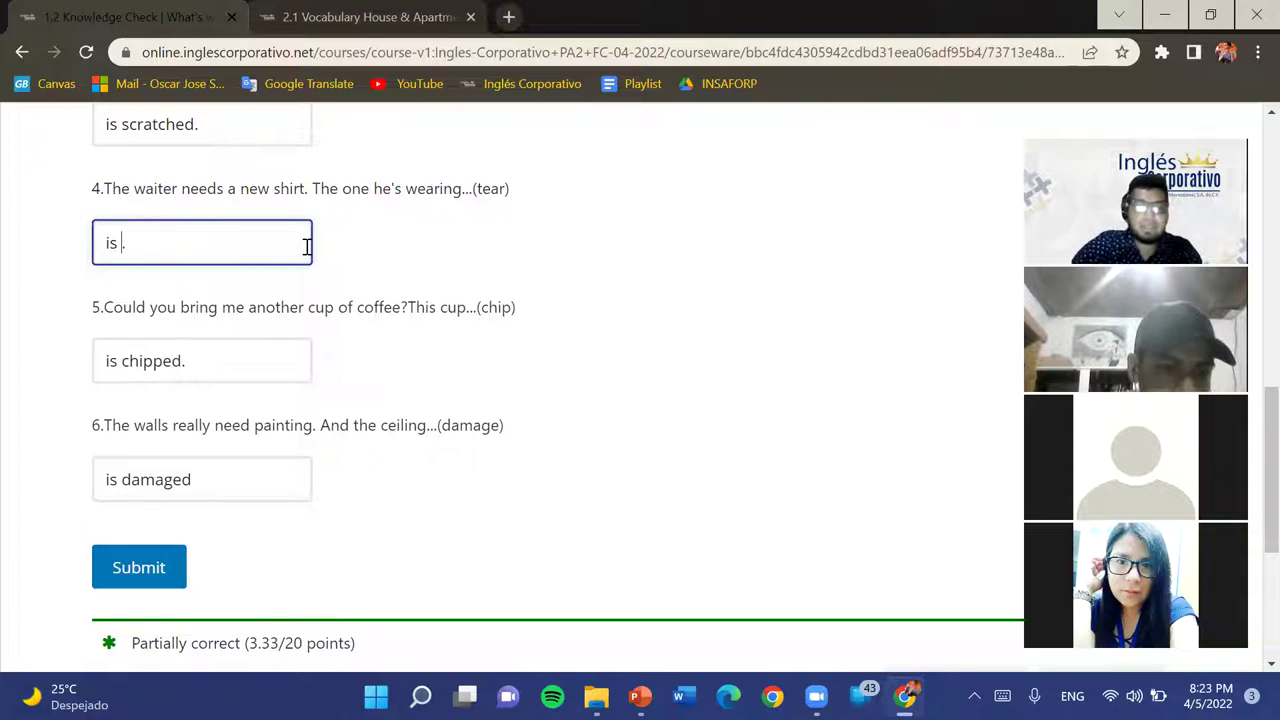
pyautogui.press('BackSpace')
pyautogui.press('BackSpace')
pyautogui.write('rn')
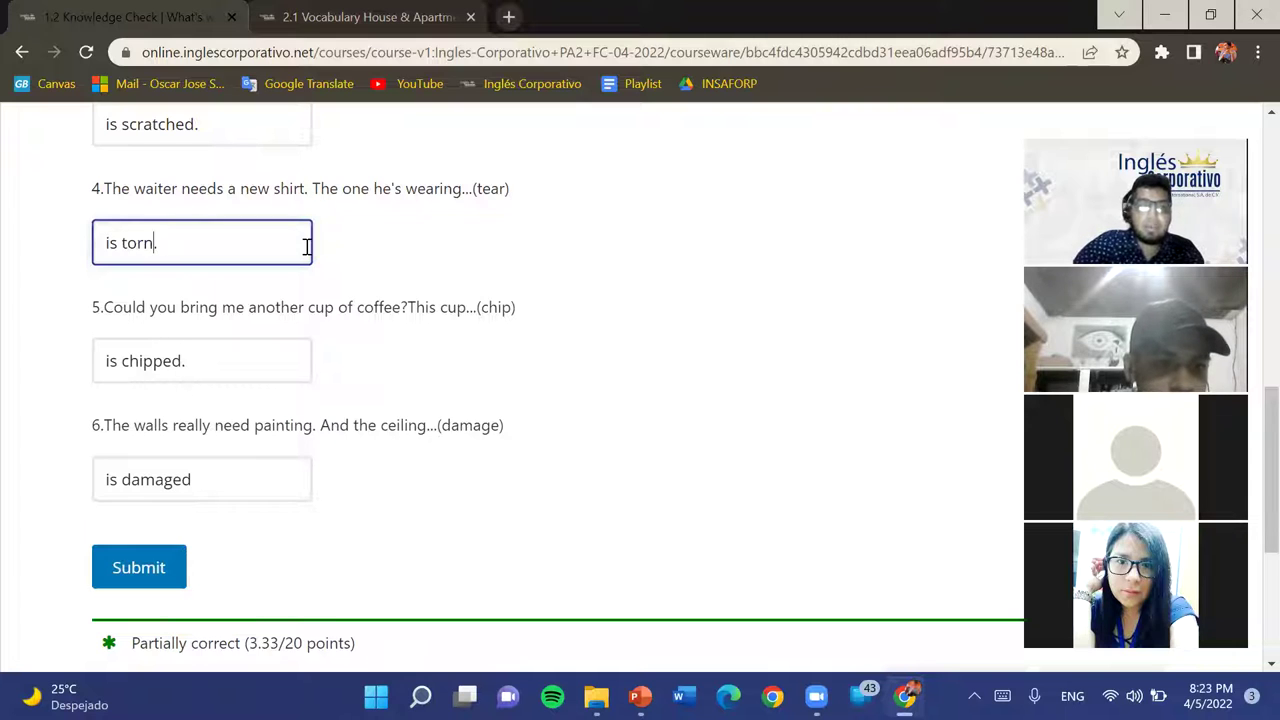
pyautogui.scroll(-1, 477, 553)
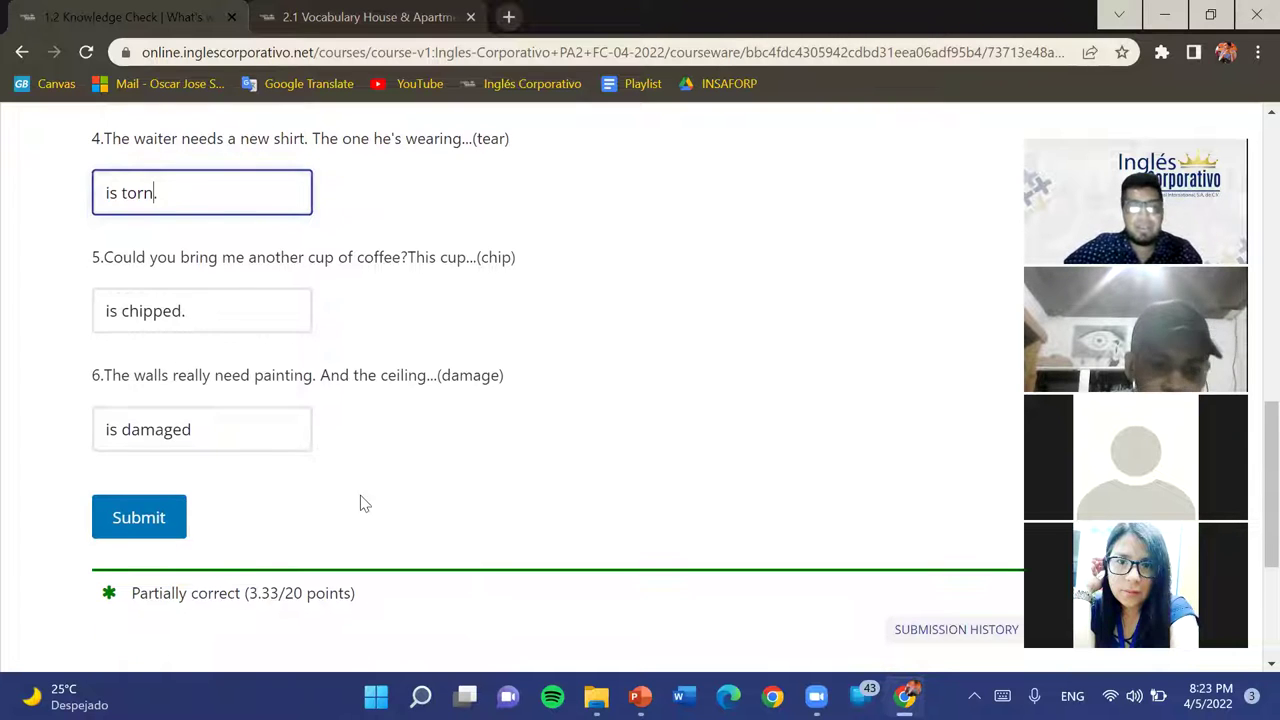
pyautogui.click(157, 531)
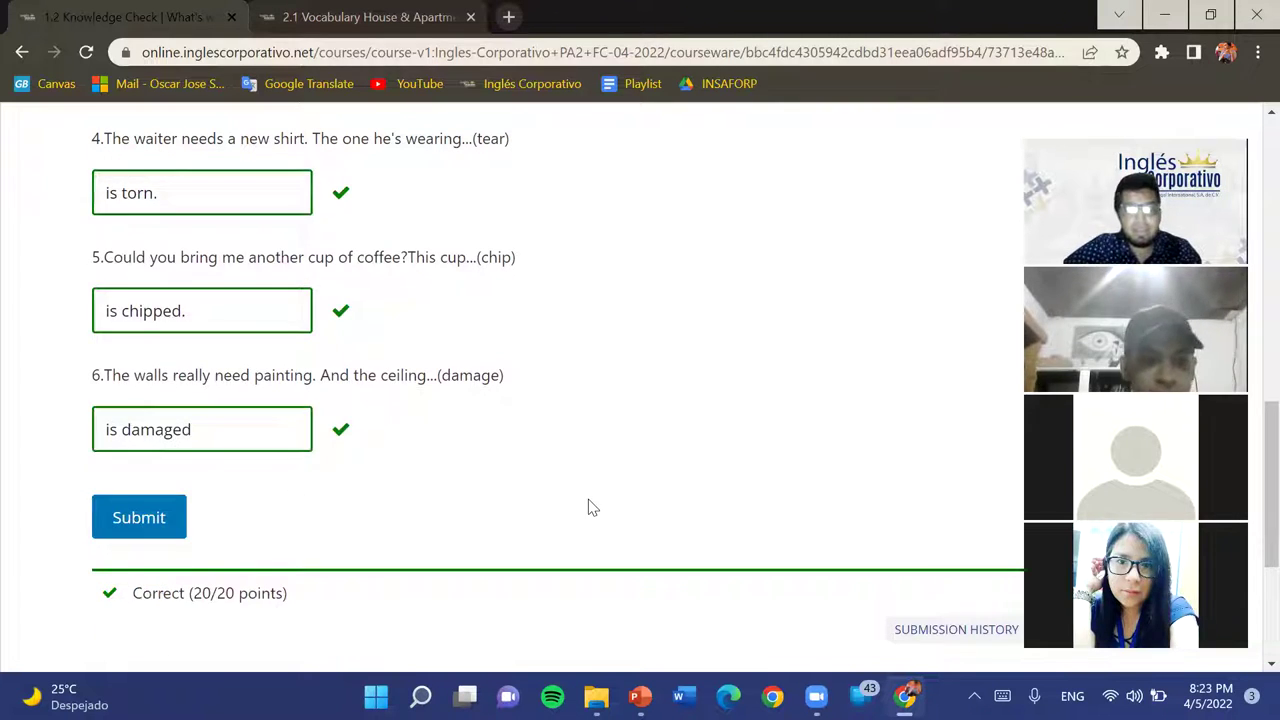
# Review how all six Knowledge Check answers are marked and check the overall score
pyautogui.scroll(3, 206, 334)
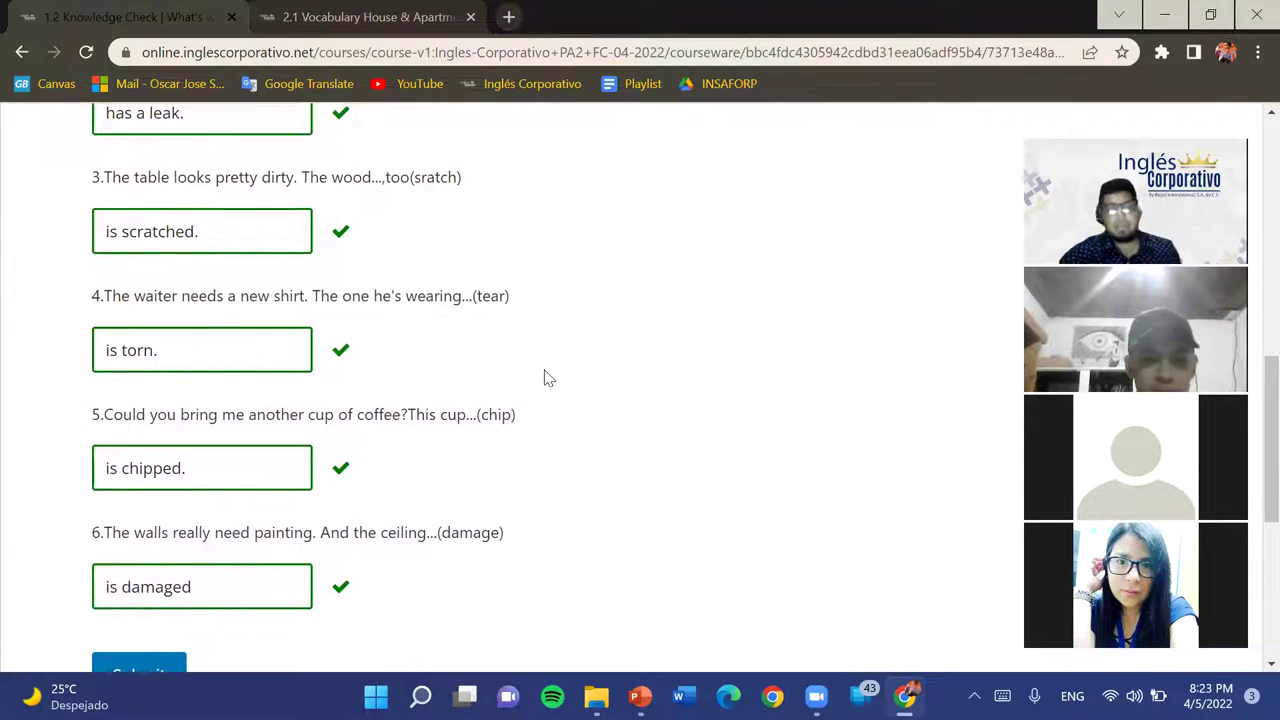
pyautogui.scroll(3, 268, 313)
pyautogui.scroll(1, 443, 309)
pyautogui.scroll(-3, 442, 311)
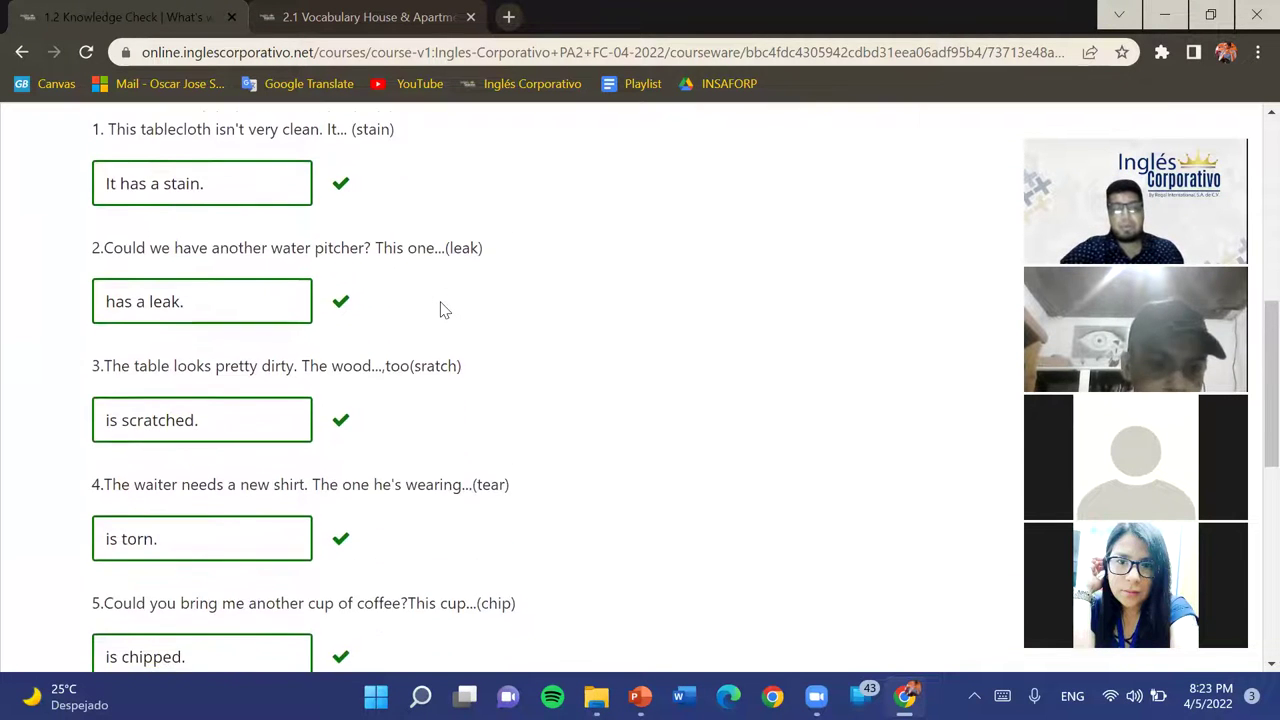
pyautogui.scroll(-2, 443, 311)
pyautogui.scroll(9, 443, 310)
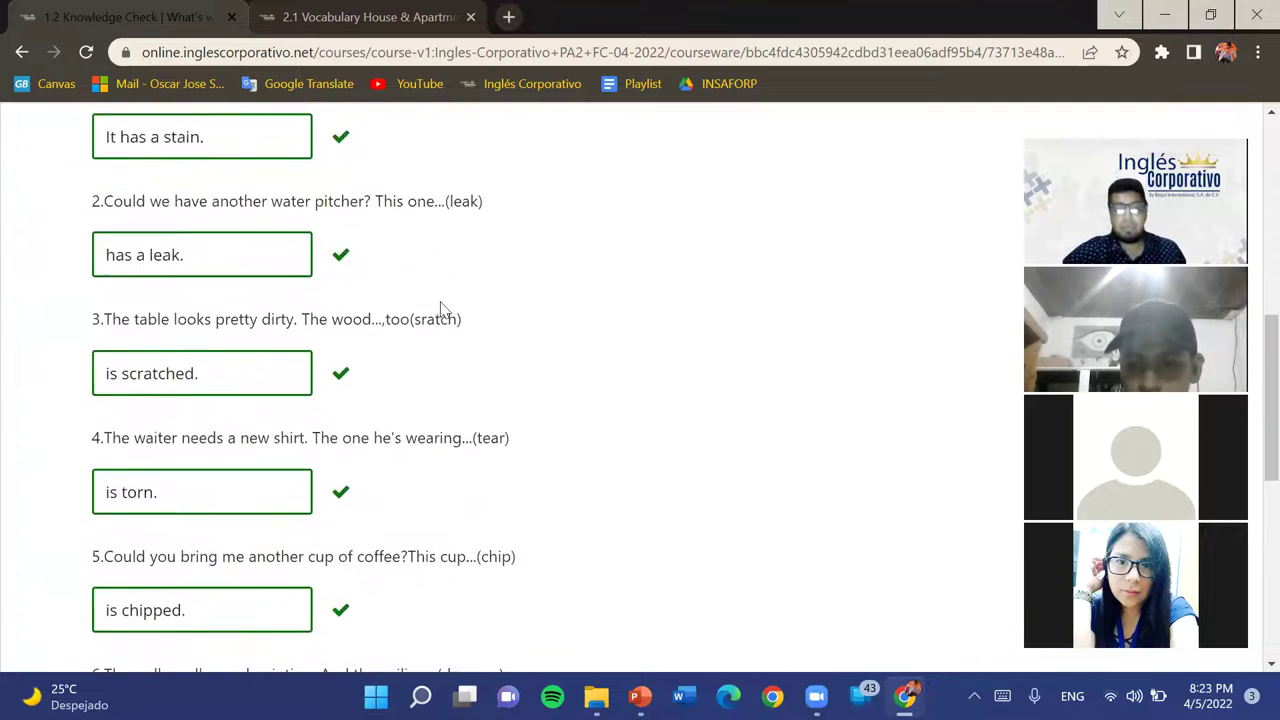
pyautogui.scroll(-4, 409, 586)
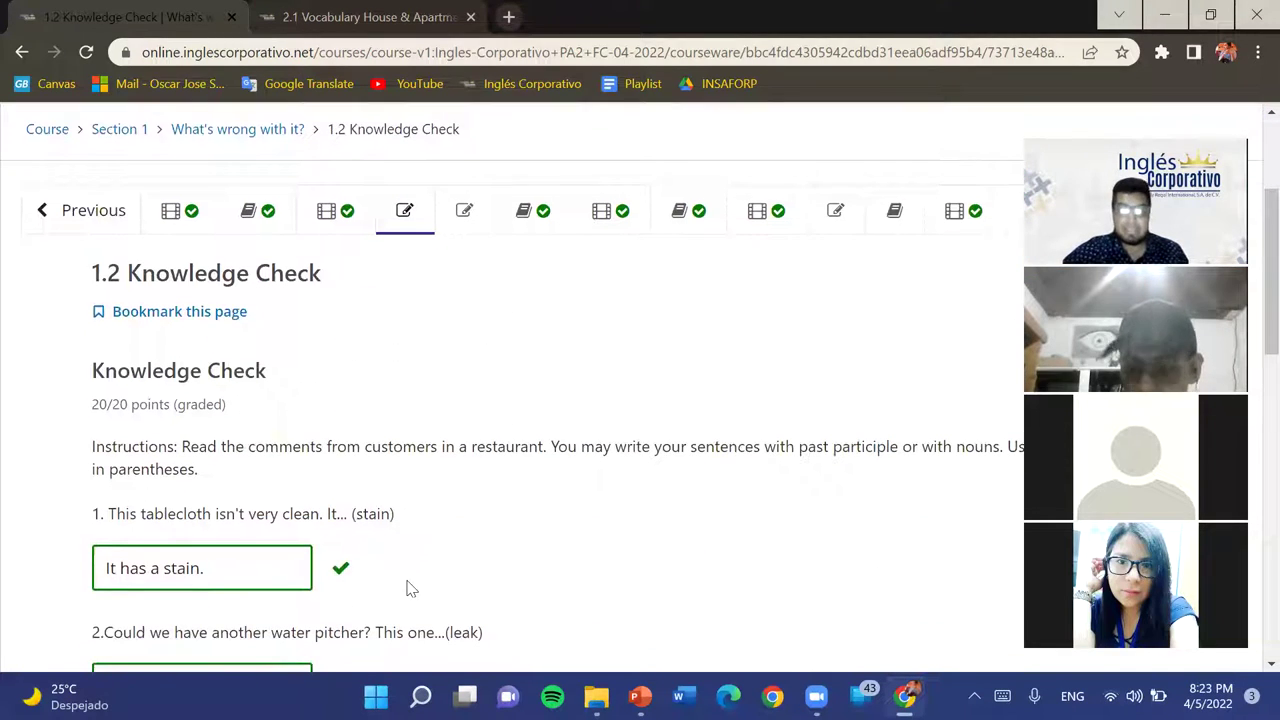
pyautogui.scroll(-8, 528, 434)
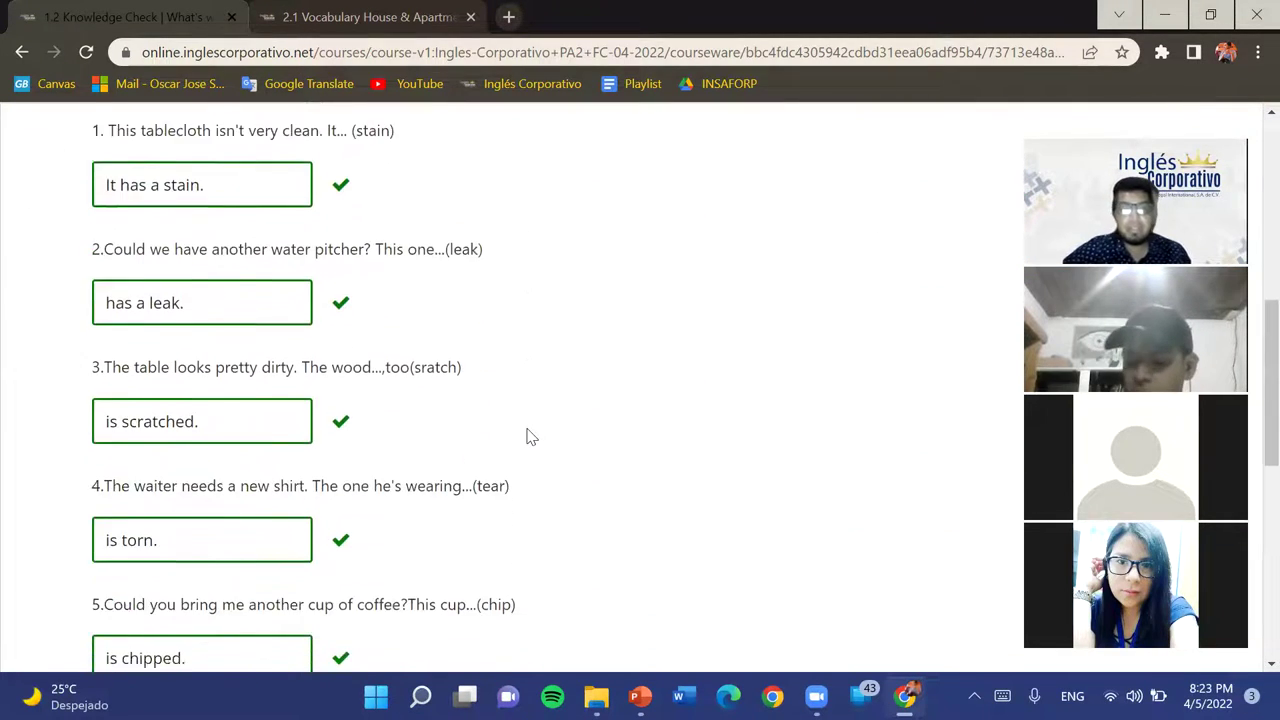
pyautogui.scroll(2, 170, 202)
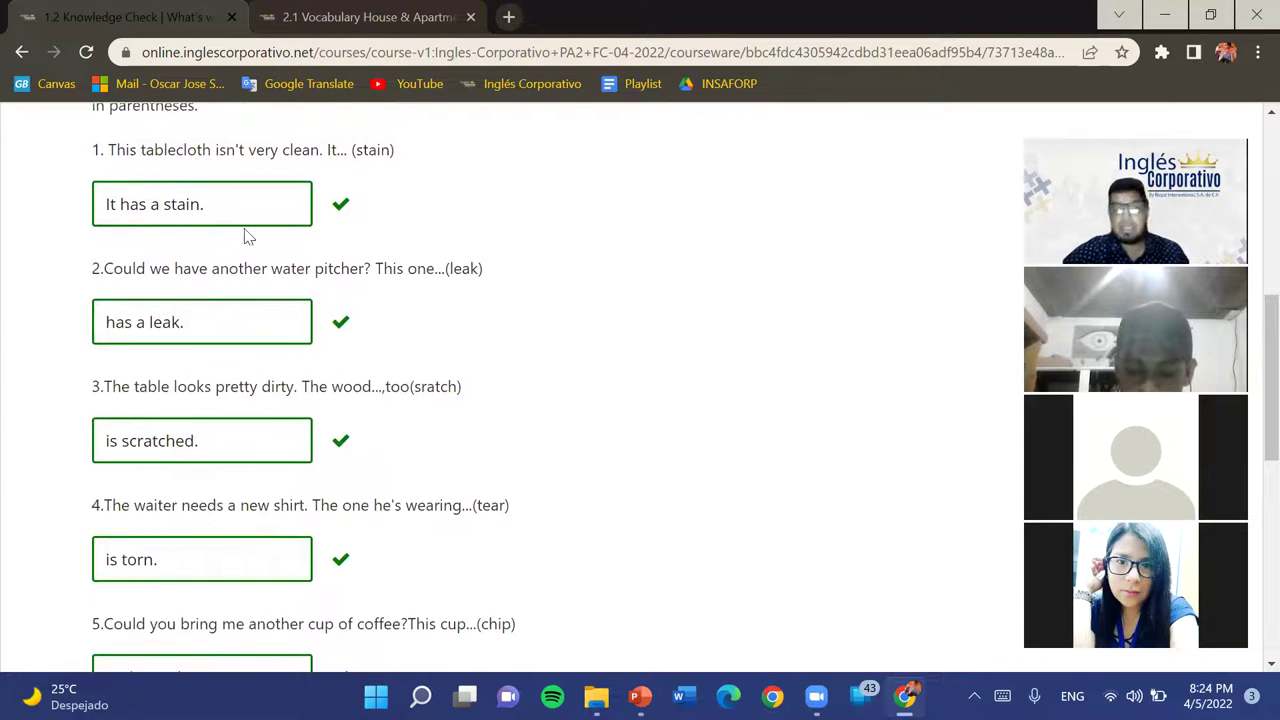
pyautogui.scroll(-3, 167, 357)
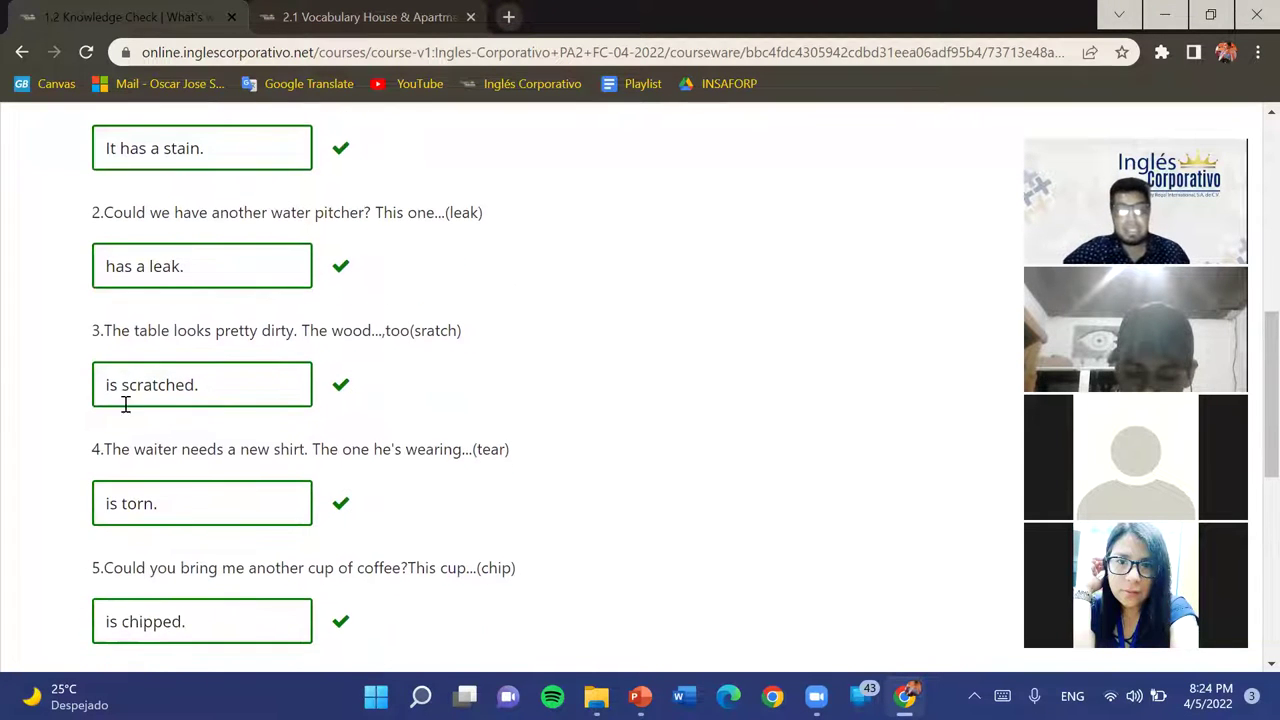
pyautogui.scroll(-2, 135, 460)
pyautogui.scroll(-1, 170, 476)
pyautogui.scroll(-5, 309, 597)
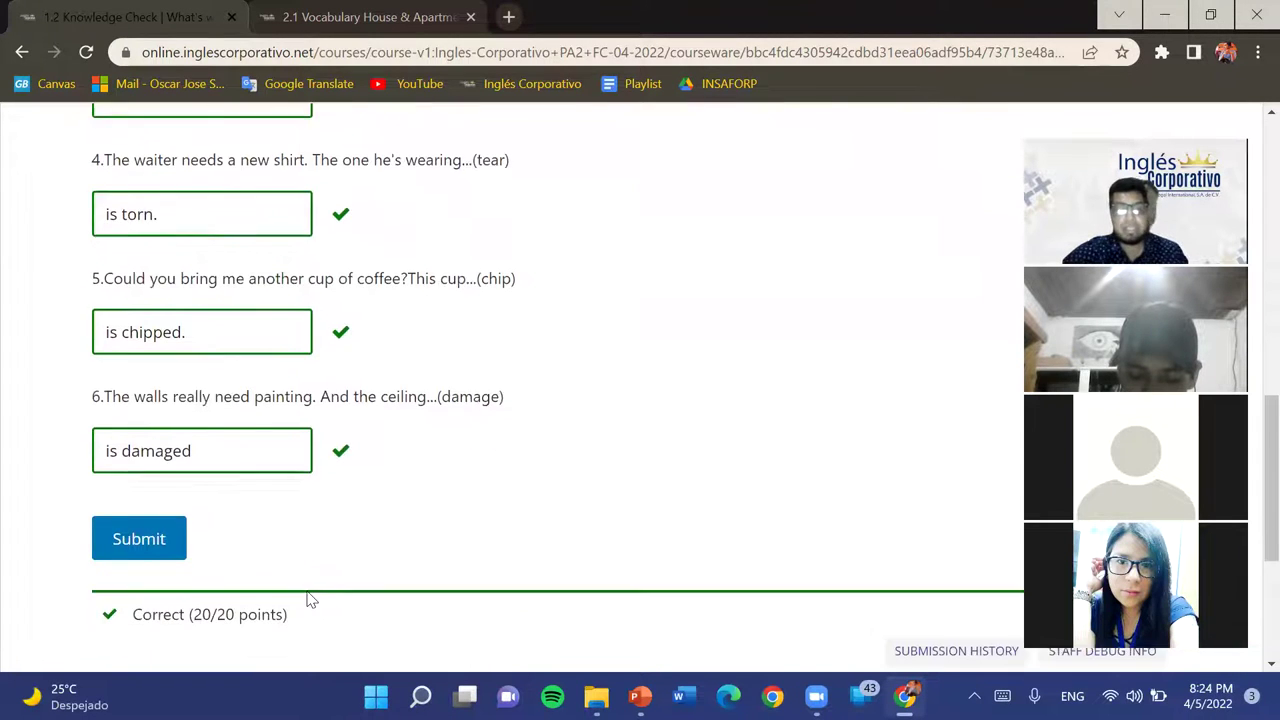
pyautogui.scroll(20, 629, 417)
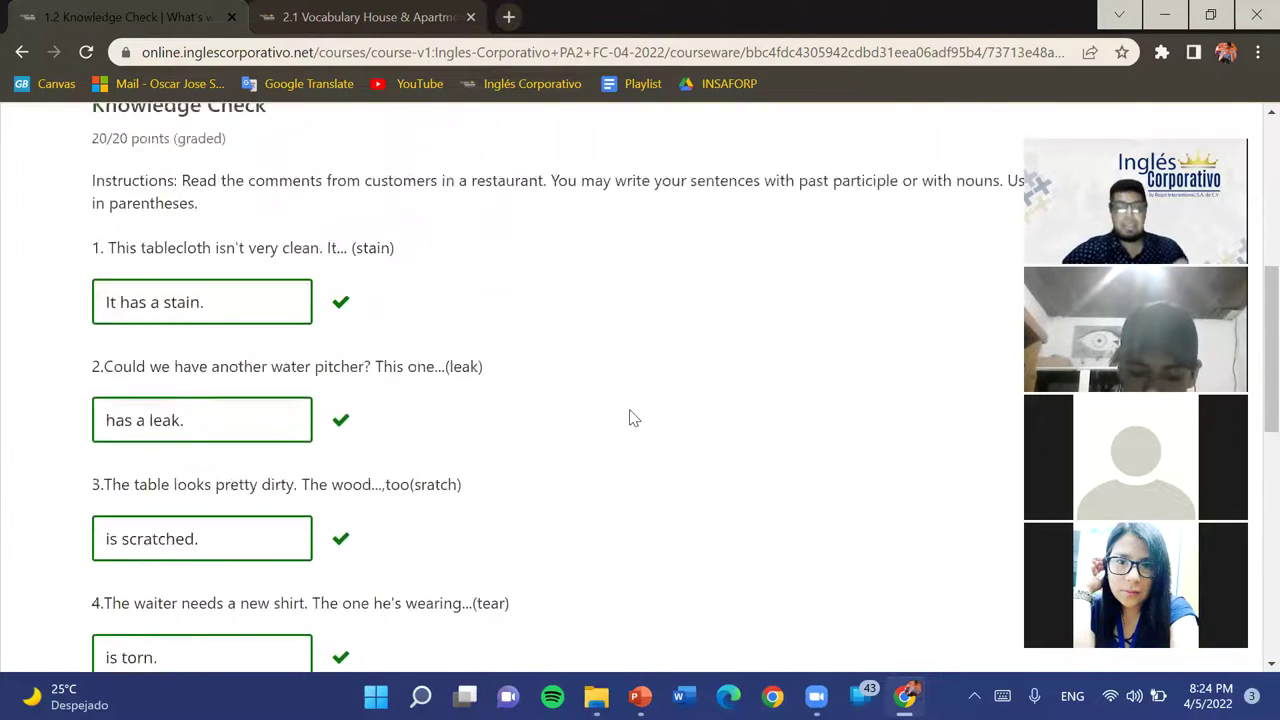
pyautogui.scroll(-8, 629, 417)
pyautogui.scroll(-12, 629, 417)
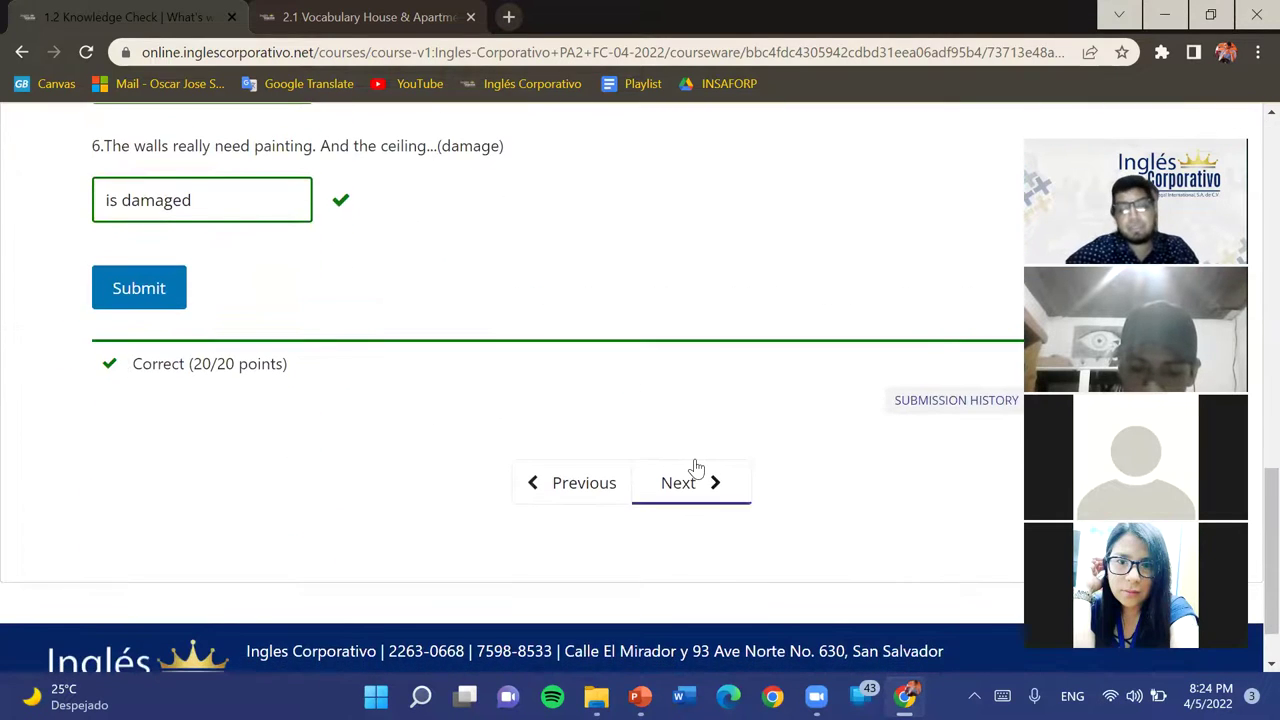
# Go on to the 1.3 Listening exercise and look at its audio player and the questions for item 1
pyautogui.click(688, 475)
pyautogui.scroll(-10, 520, 531)
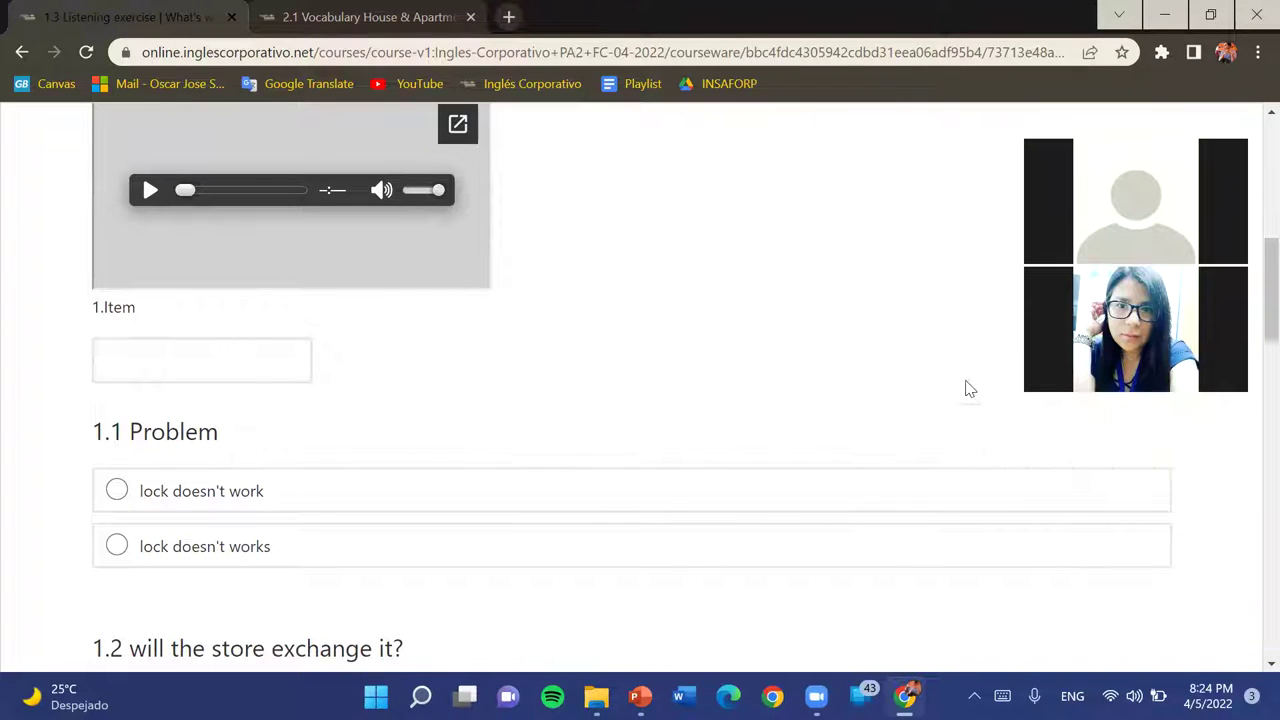
# Open the Listening exercise's audio track in its own browser tab, start playing it and pause it right after the start
pyautogui.scroll(1, 607, 316)
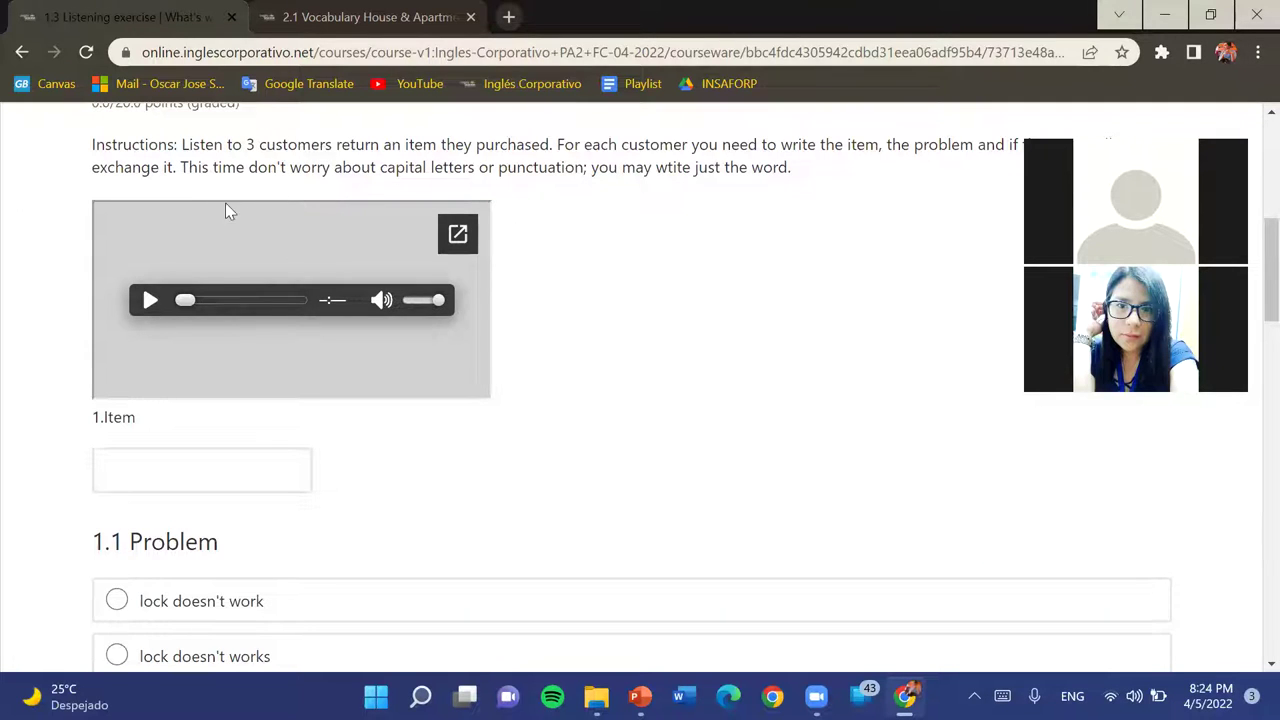
pyautogui.scroll(1, 610, 395)
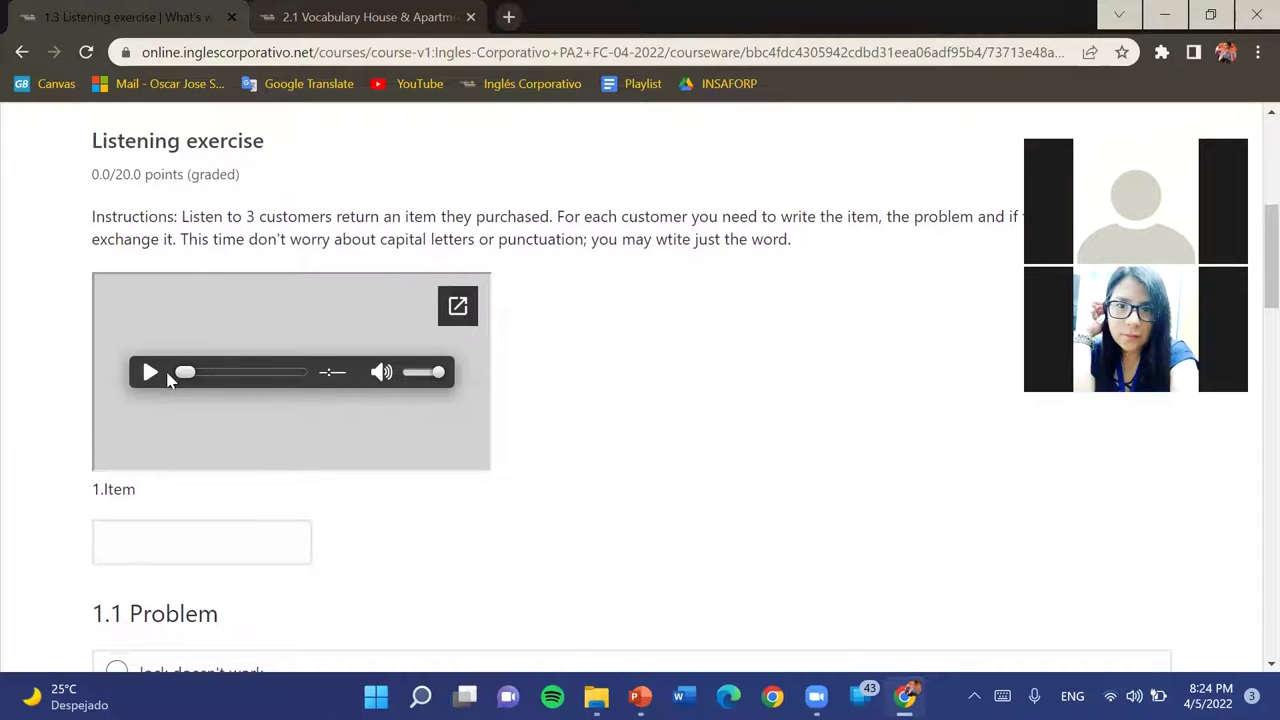
pyautogui.click(460, 296)
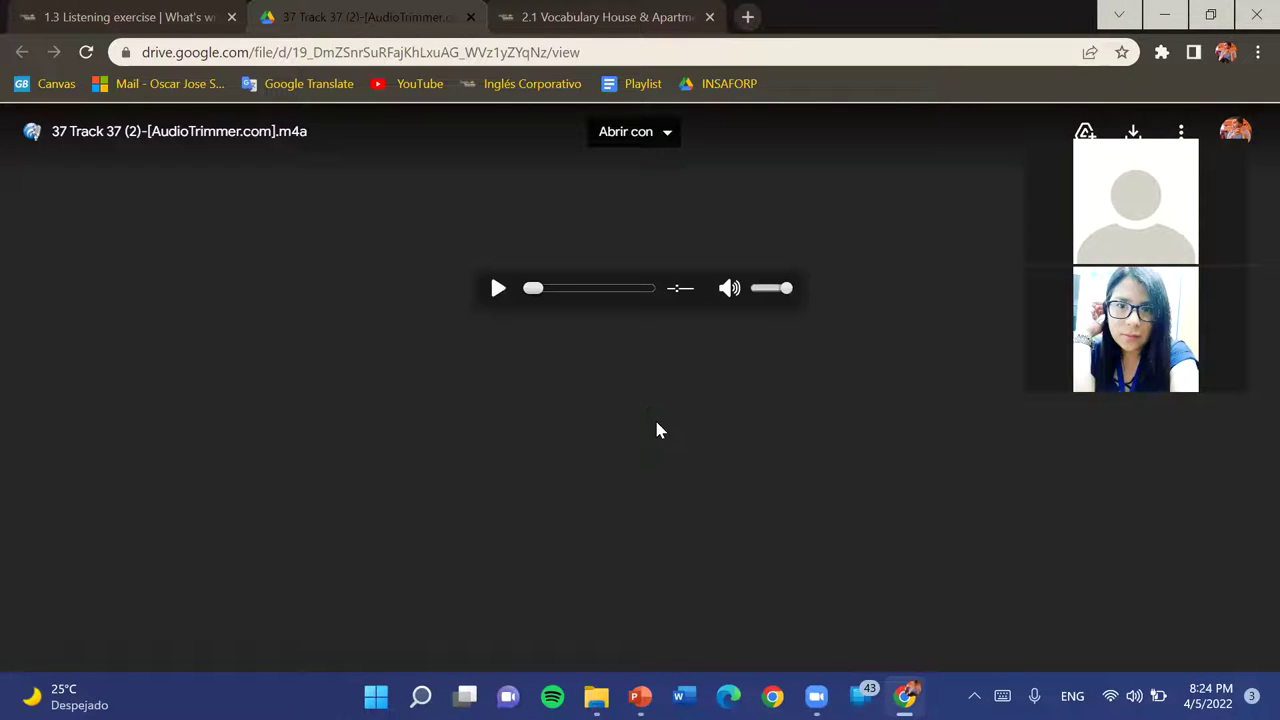
pyautogui.click(500, 293)
pyautogui.click(499, 289)
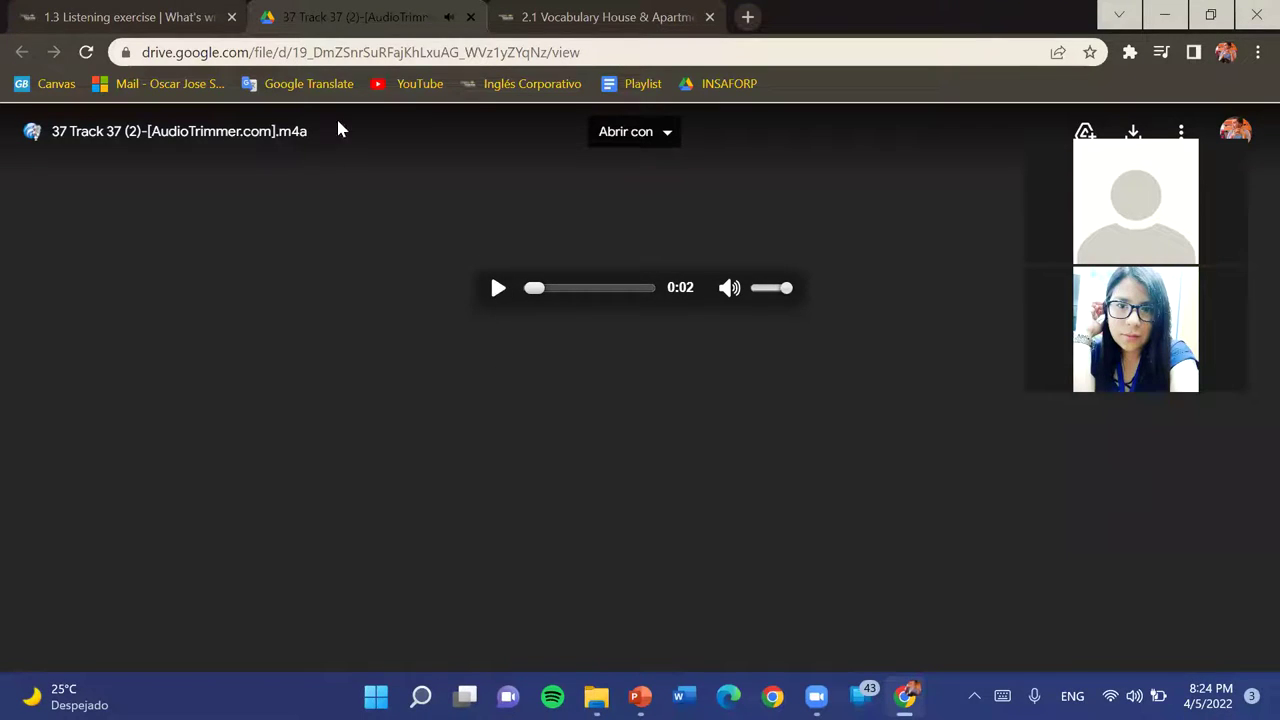
# Return to the 1.3 Listening exercise and look over the item, problem and store exchange questions
pyautogui.click(38, 12)
pyautogui.scroll(-1, 629, 437)
pyautogui.scroll(-12, 629, 441)
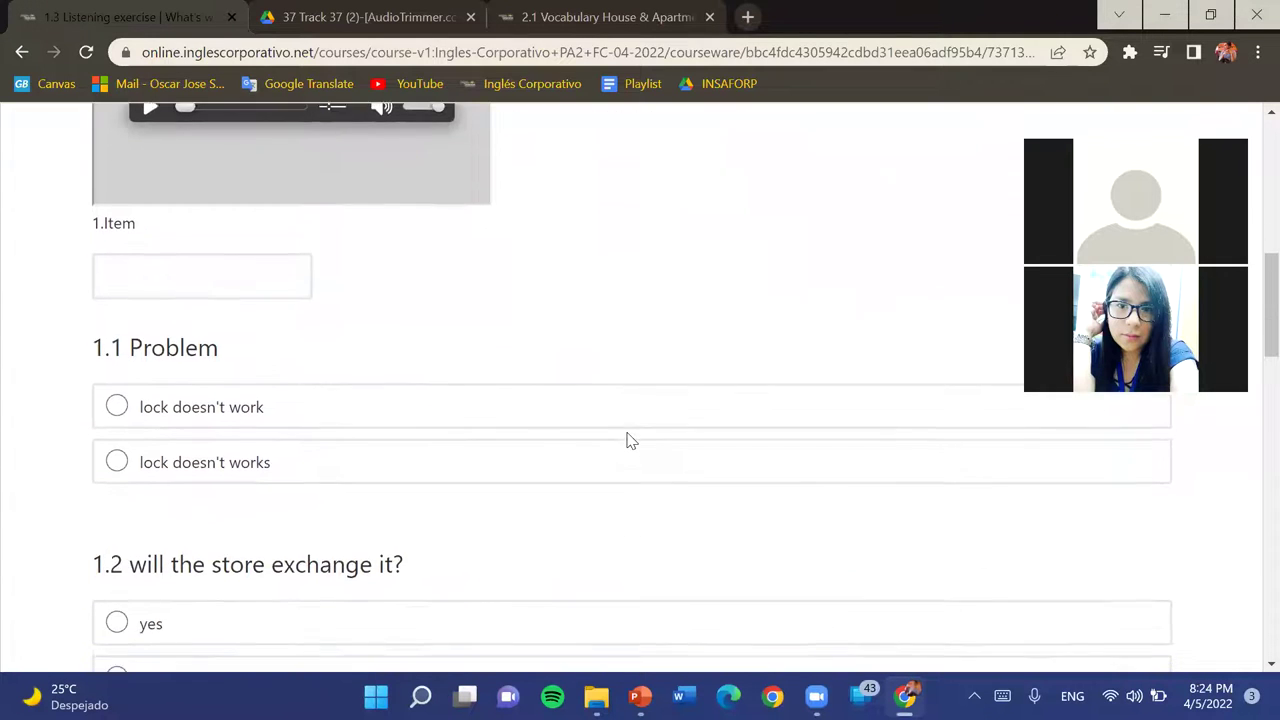
pyautogui.scroll(-4, 629, 441)
pyautogui.scroll(14, 629, 441)
pyautogui.scroll(3, 629, 441)
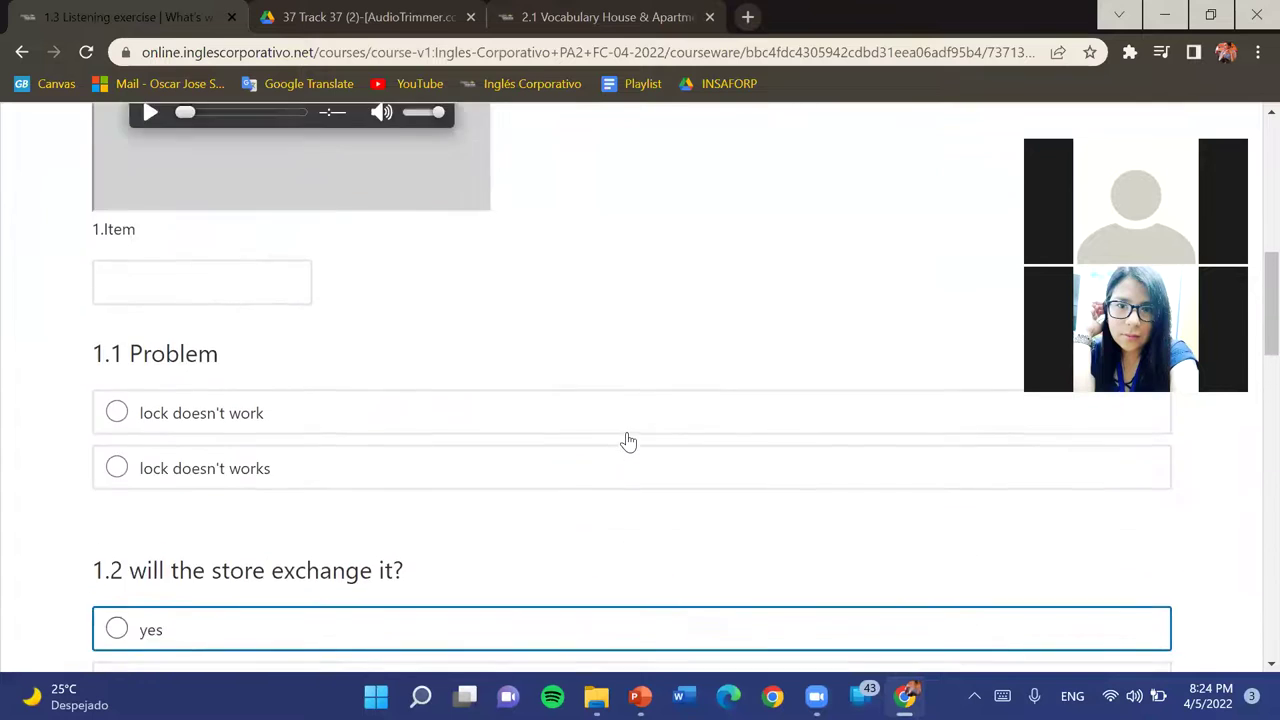
pyautogui.scroll(-1, 450, 463)
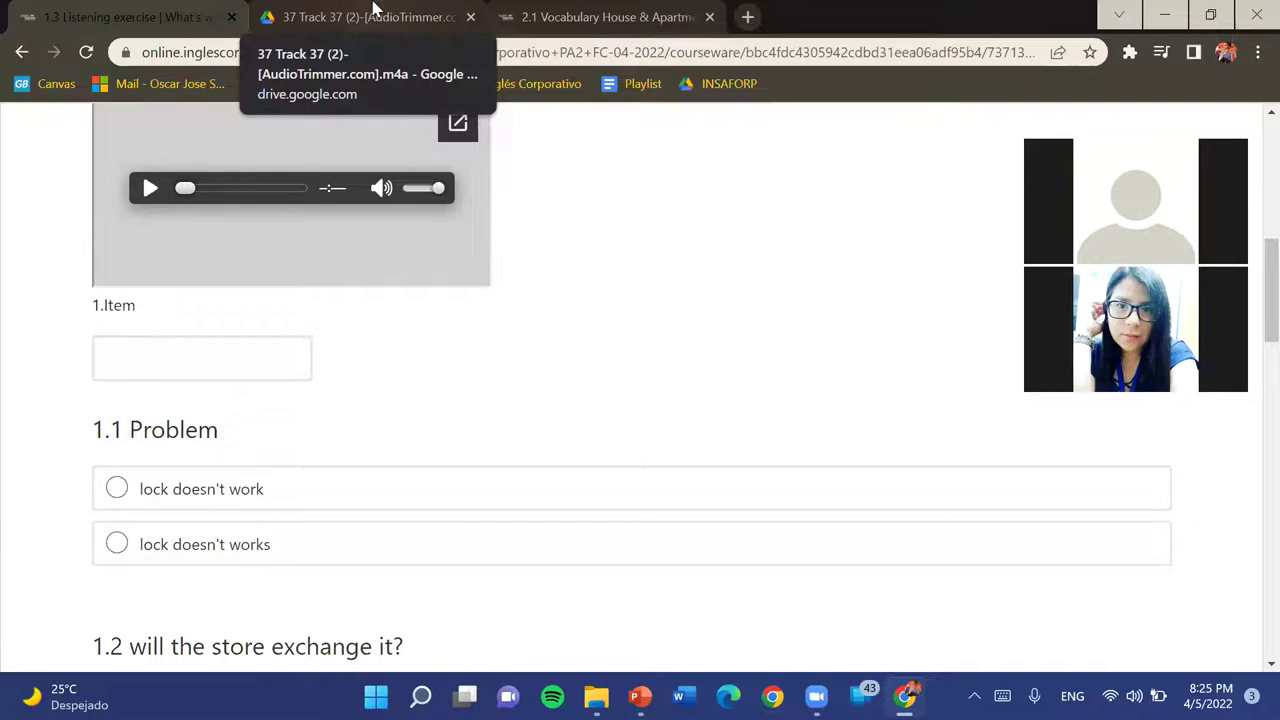
# Go back to the opened Track 37 audio and resume its playback
pyautogui.click(373, 8)
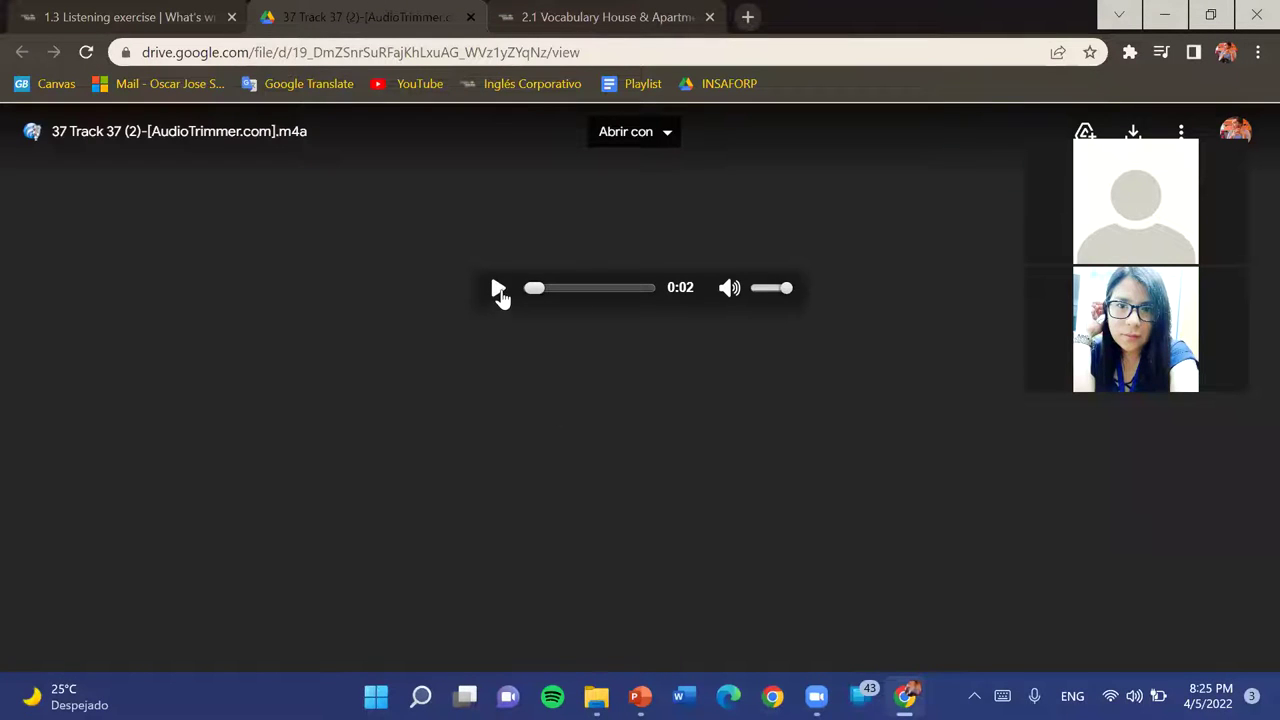
pyautogui.click(498, 290)
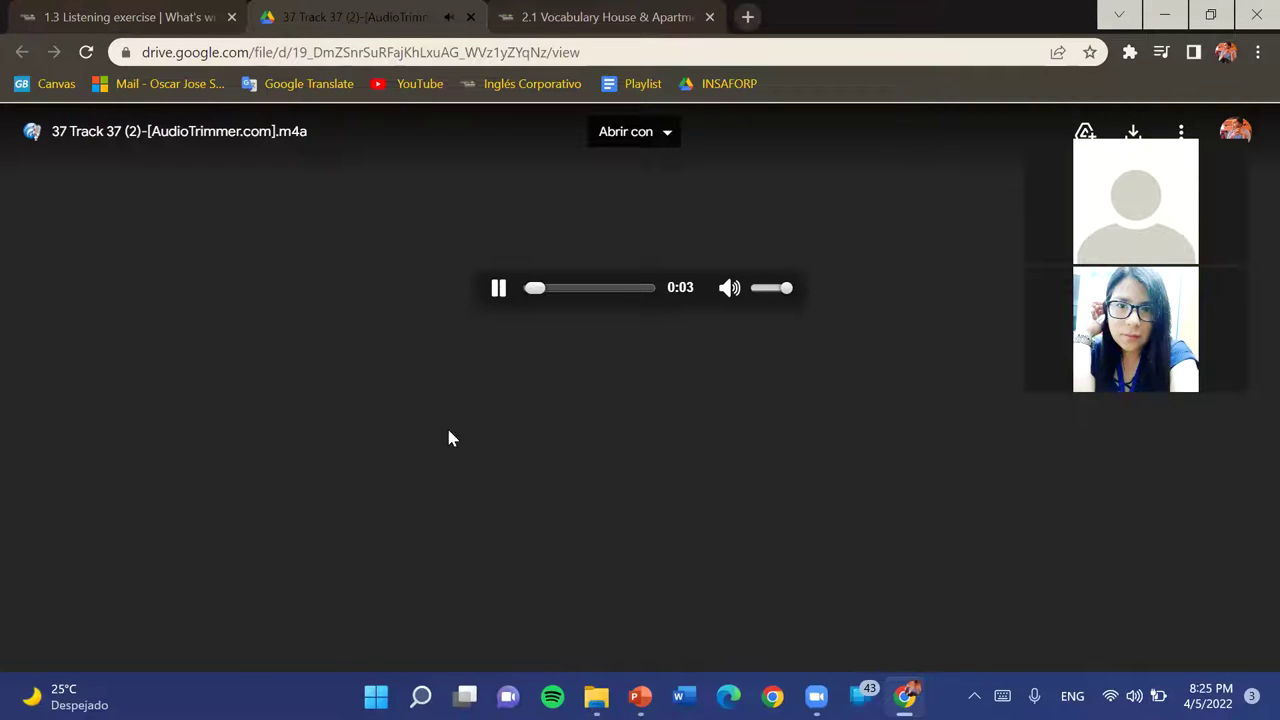